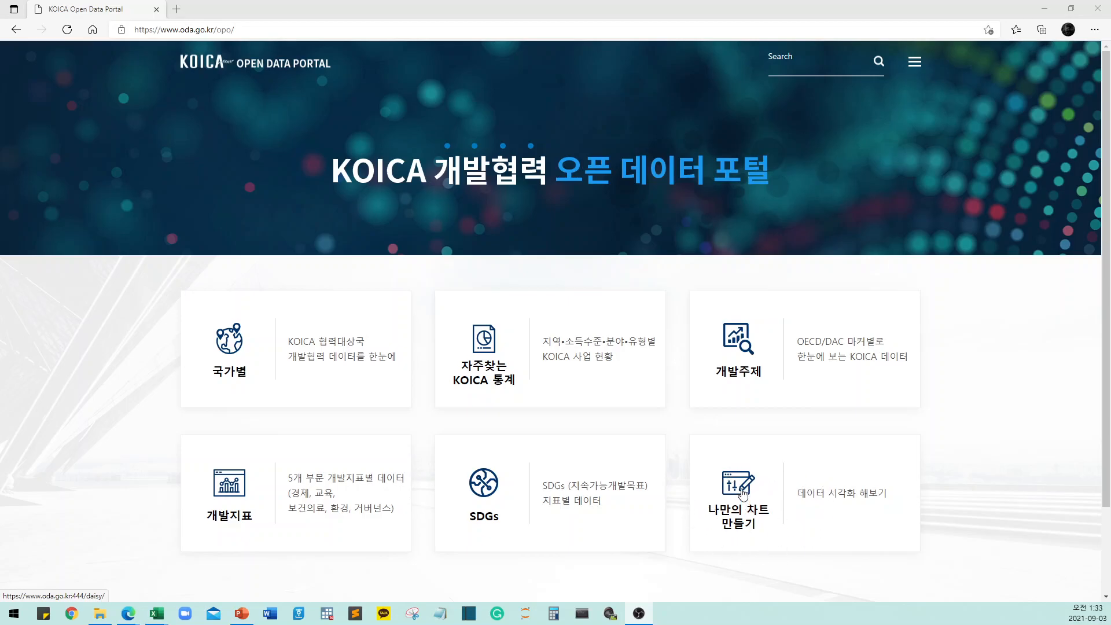
Open the 나만의 차트 만들기 visualization service from the KOICA open data portal
left_click(743, 497)
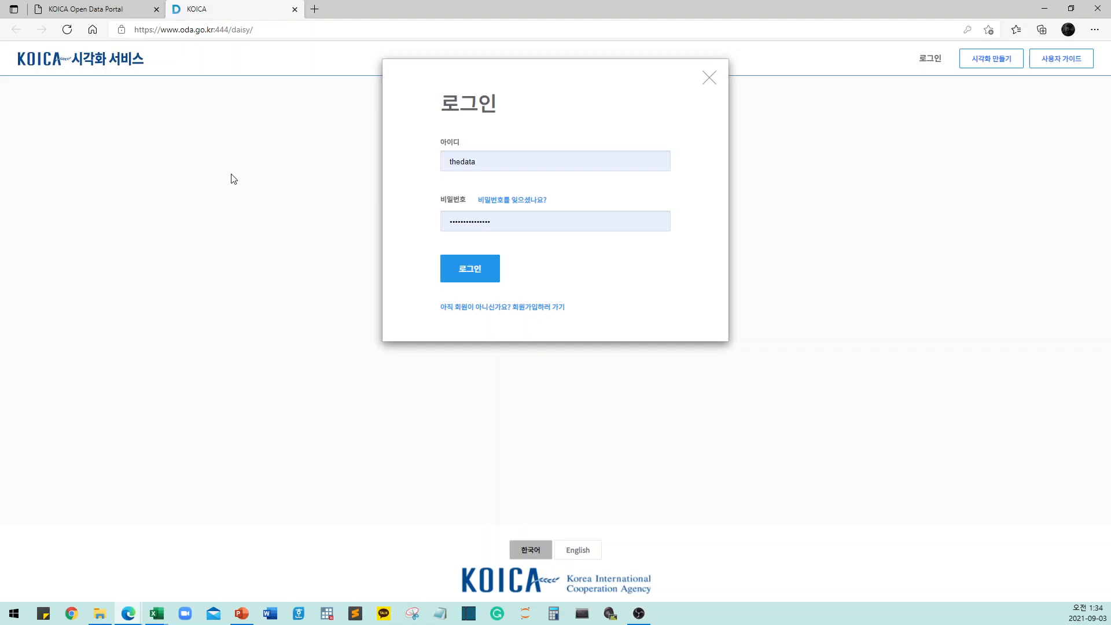
left_click(110, 5)
left_click(749, 504)
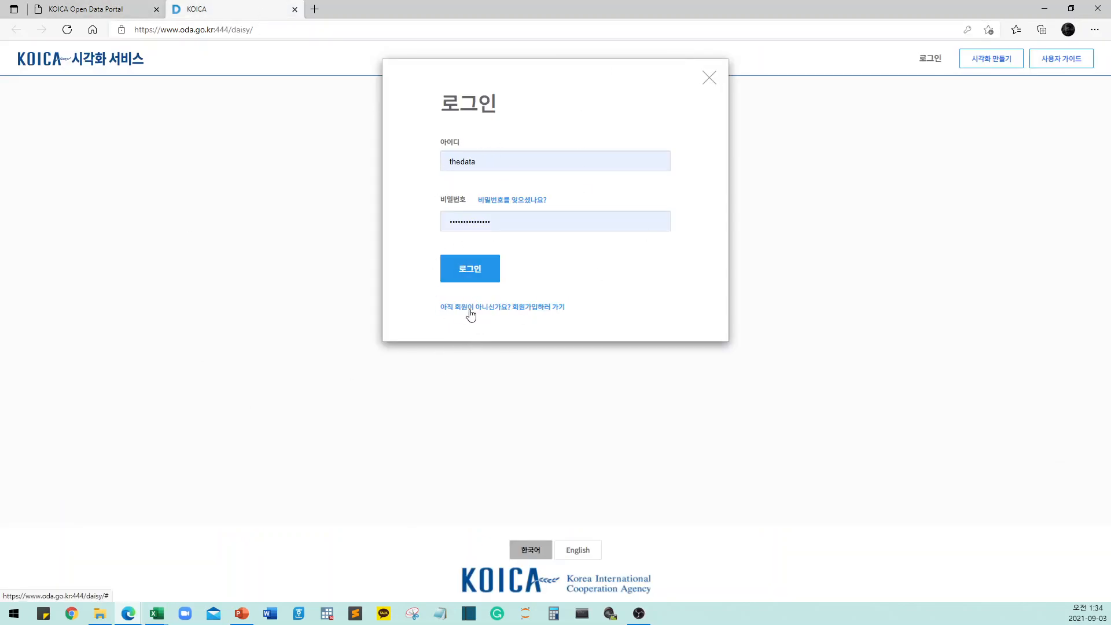
Agree to the terms of use to view the membership sign-up form, and close it without registering
left_click(467, 309)
left_click(693, 274)
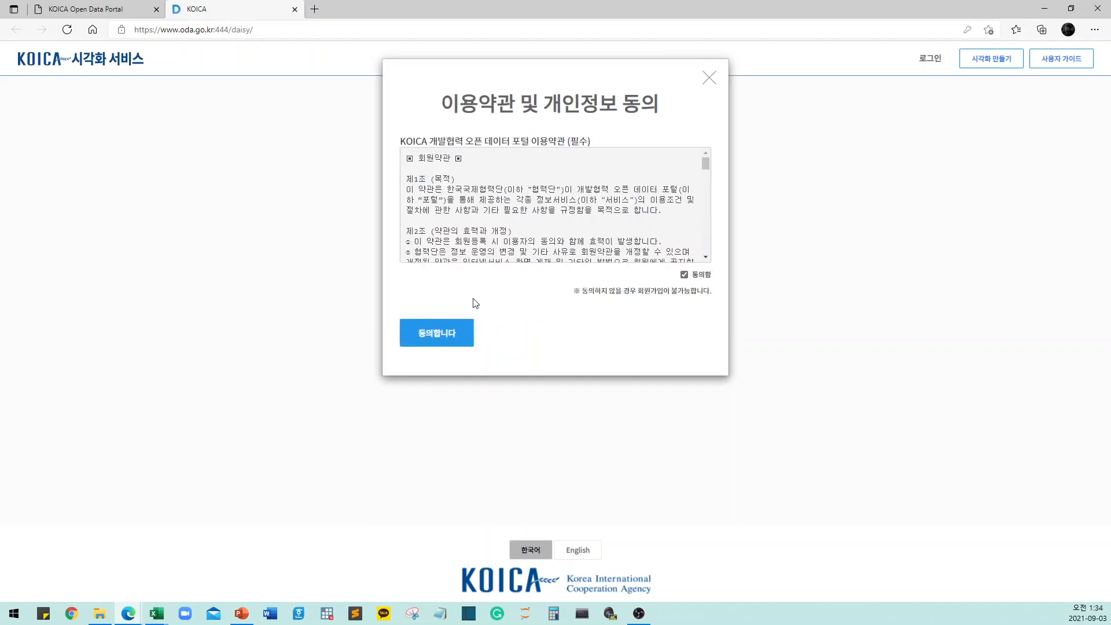
left_click(445, 334)
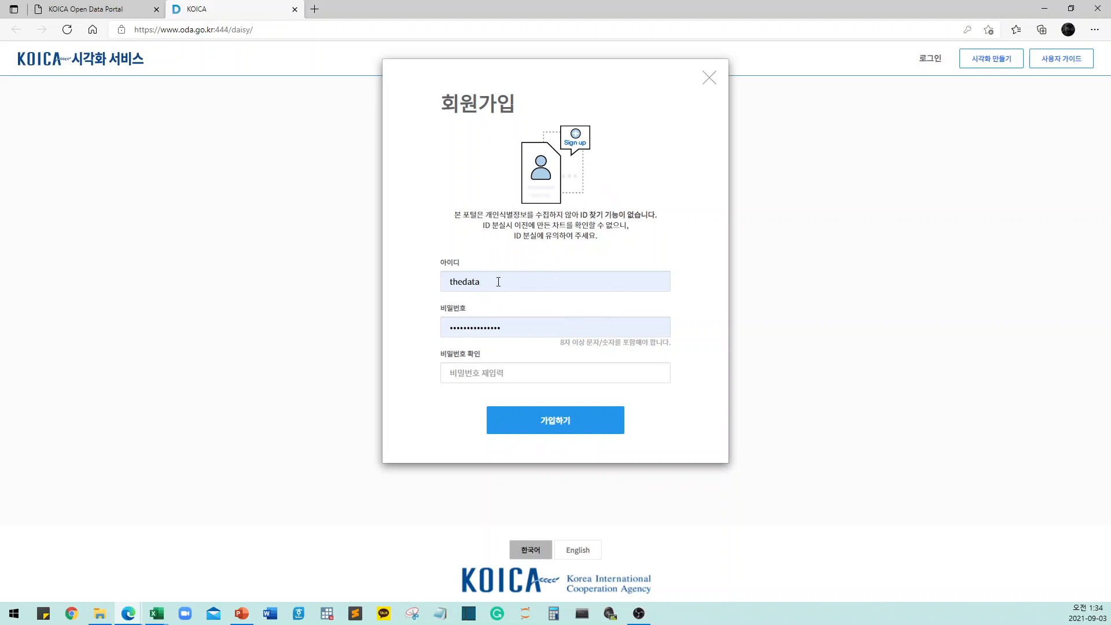
left_click(708, 79)
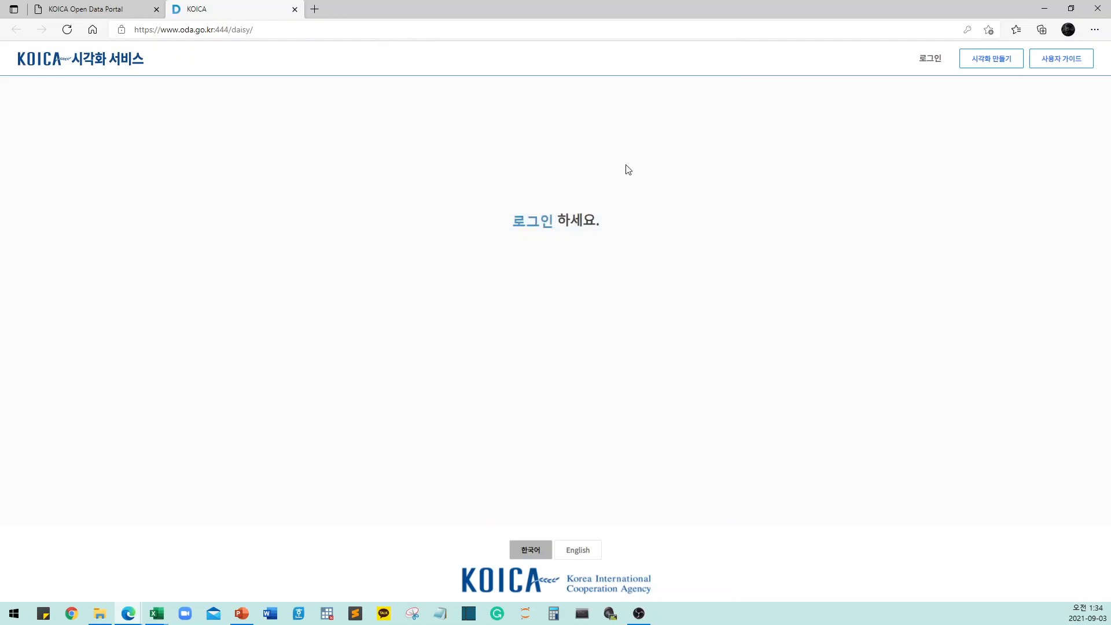
Log in to the visualization service with the prefilled account credentials and check the 마이룸 options
left_click(929, 59)
left_click(471, 268)
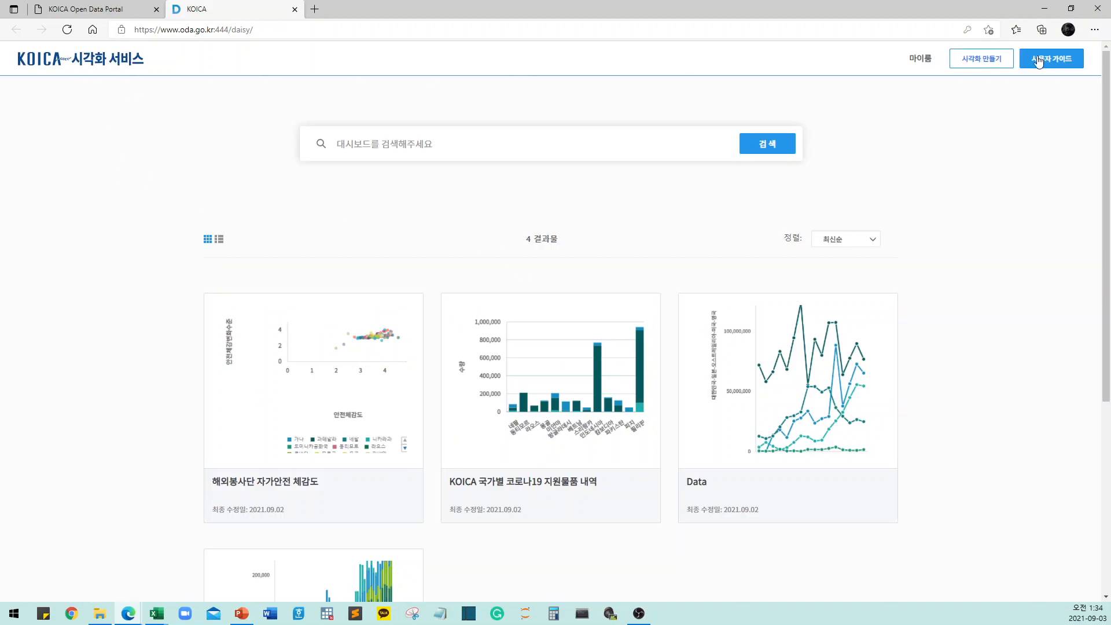
left_click(920, 58)
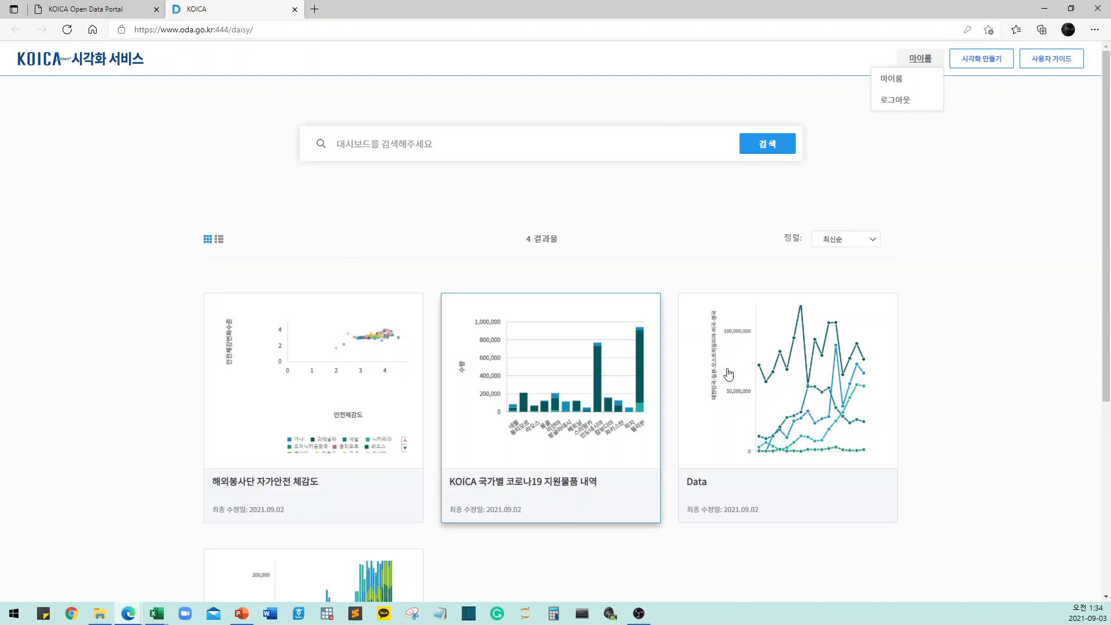
left_click(1045, 169)
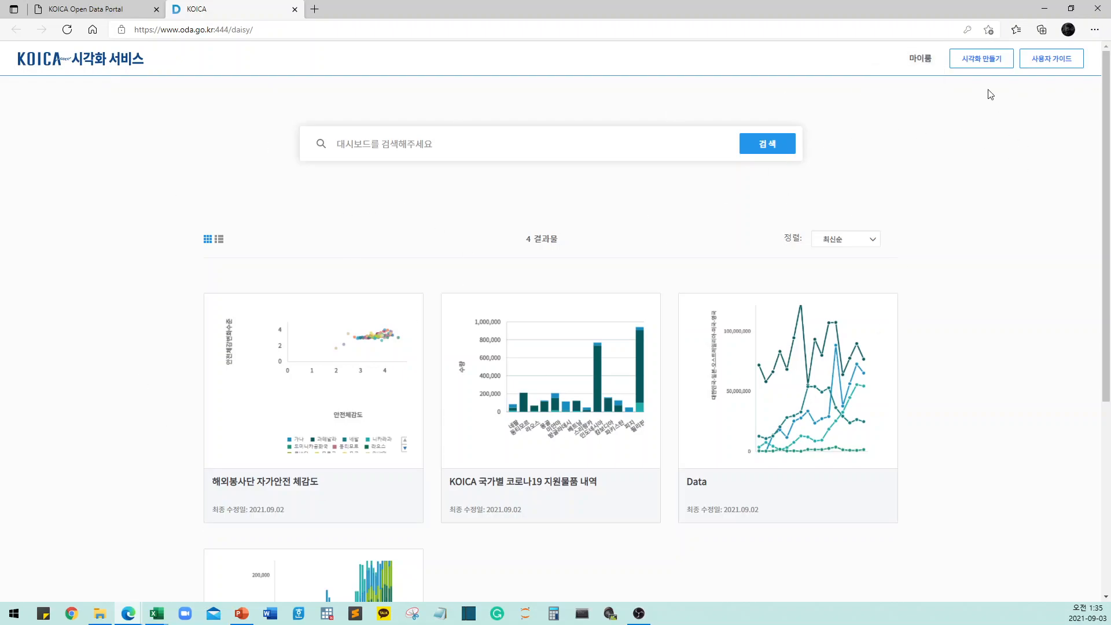
Read through the DAISY user guide PDF, from the main screen to the dashboard chapters, and close it
left_click(1061, 64)
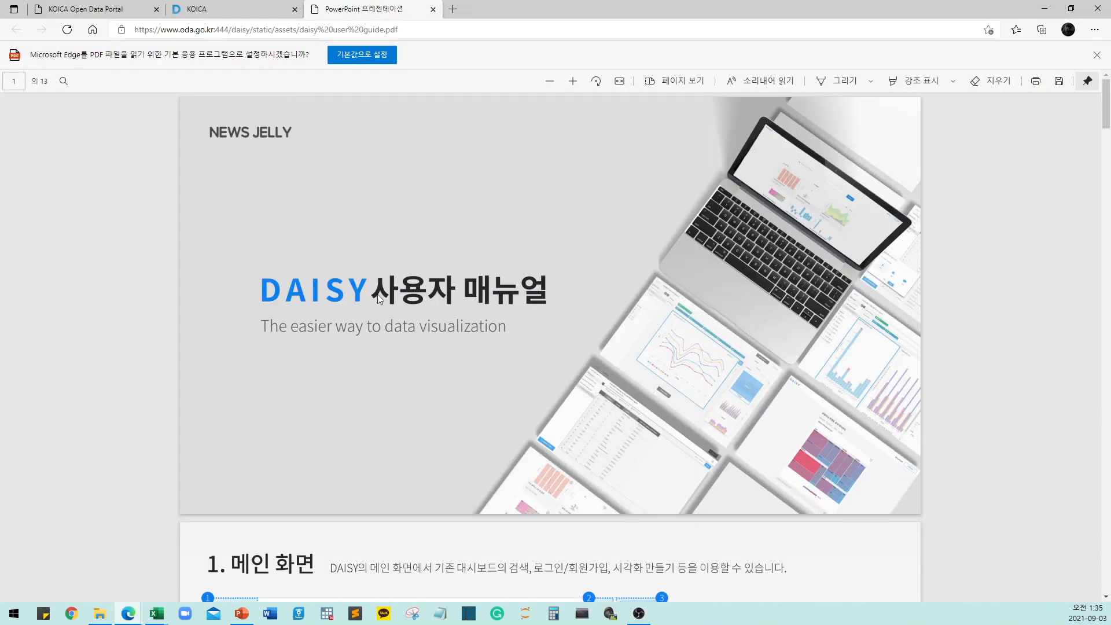
scroll(445, 277, "down", 20)
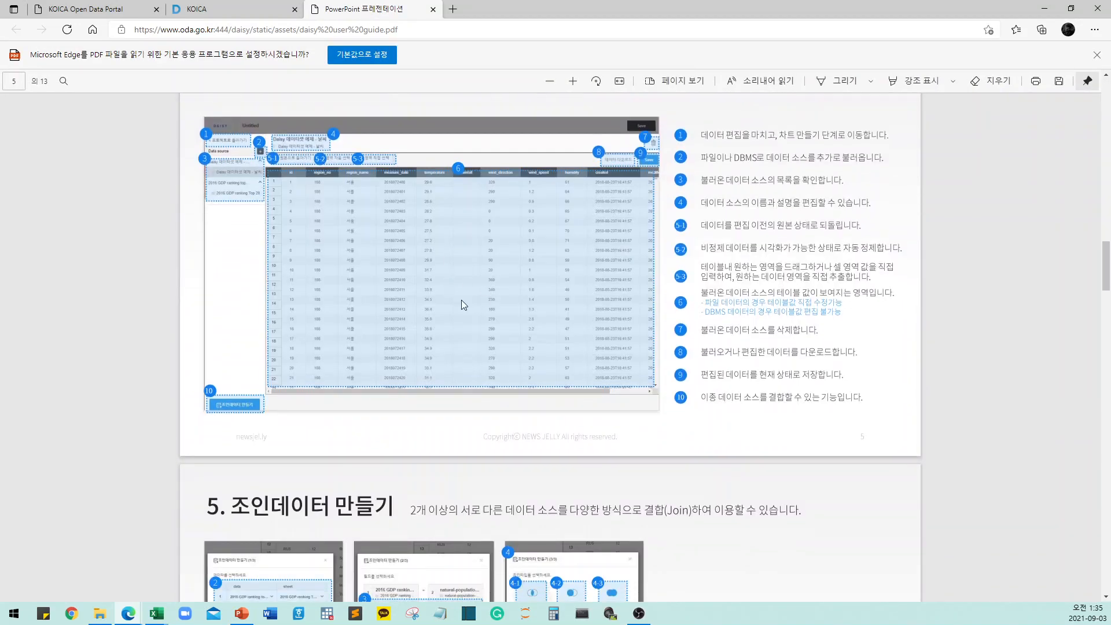
scroll(462, 304, "down", 15)
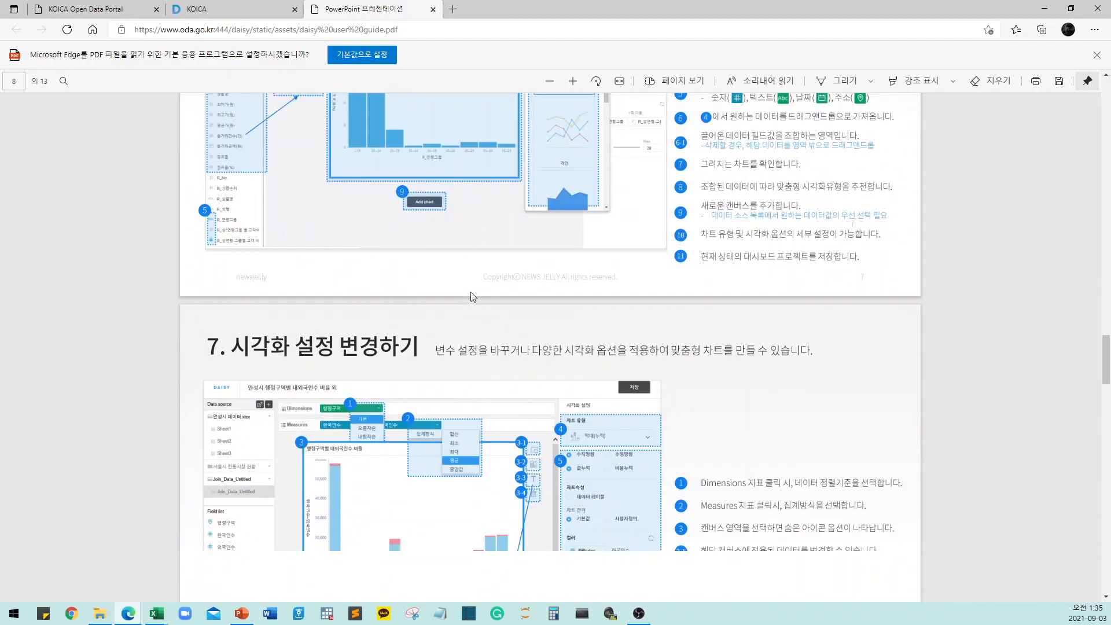
scroll(471, 297, "down", 10)
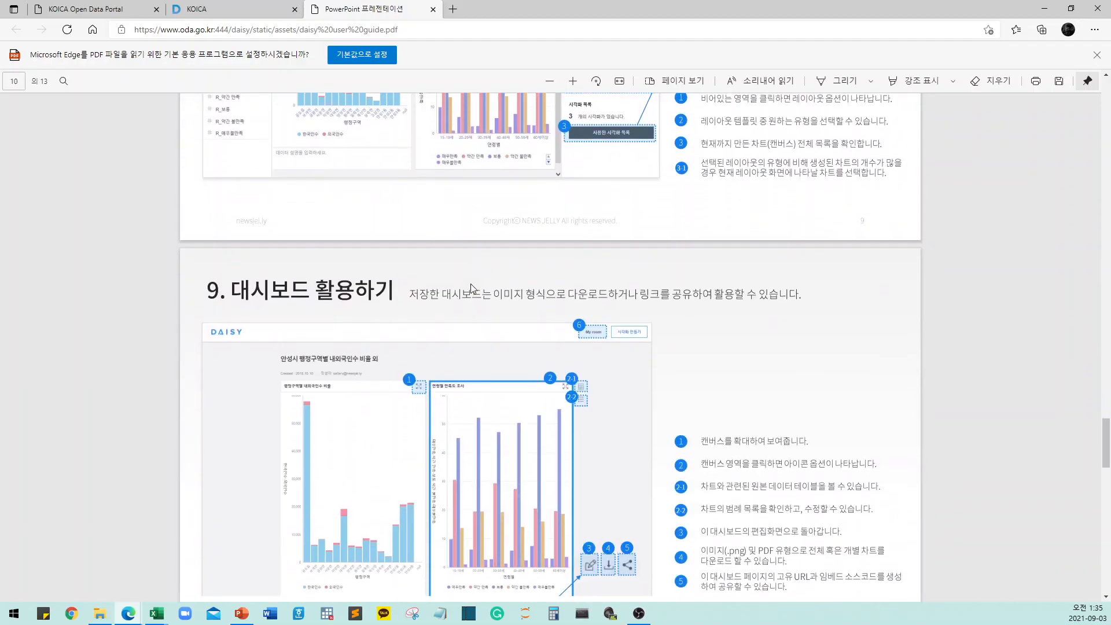
scroll(470, 284, "down", 12)
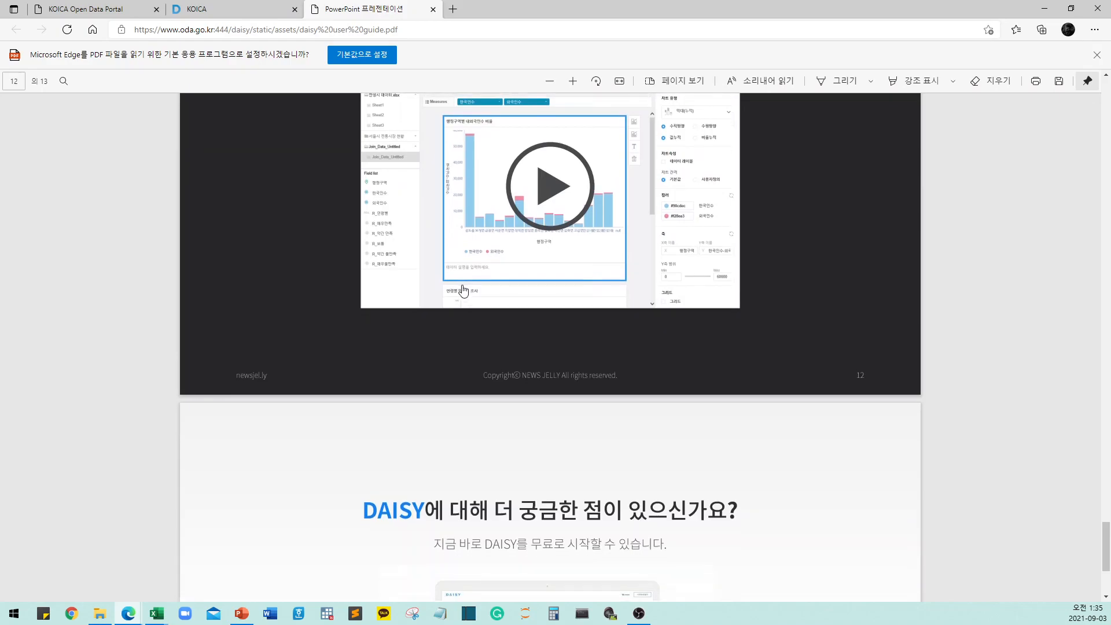
scroll(463, 289, "down", 3)
scroll(461, 290, "up", 20)
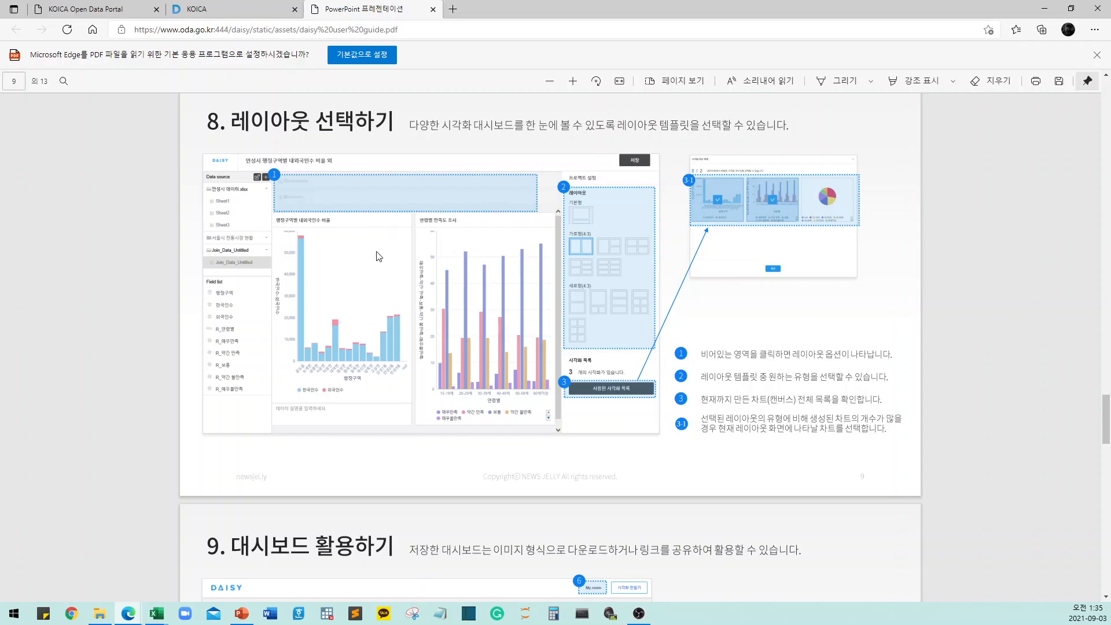
scroll(497, 257, "up", 20)
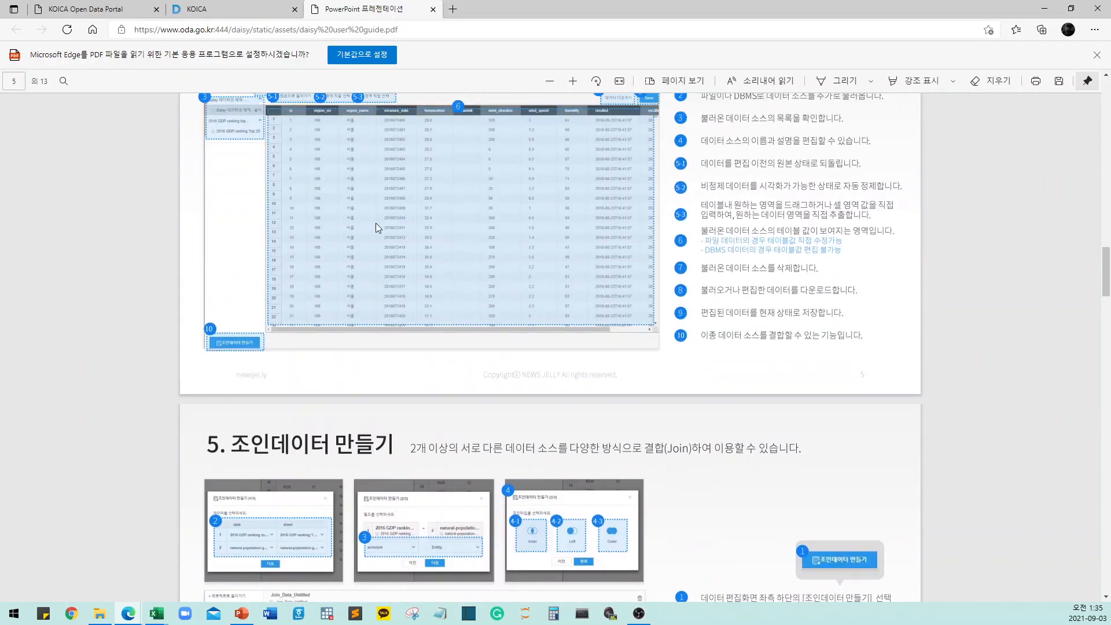
left_click(433, 9)
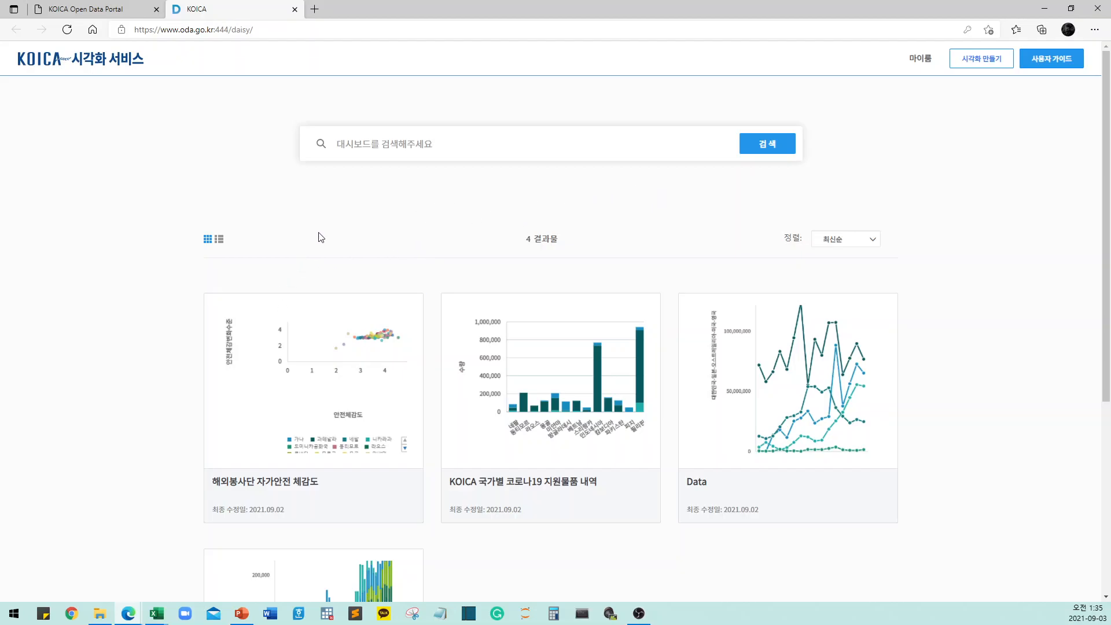
Open the 시트 1 dashboard from the gallery and view its charts and the tools below them
scroll(353, 269, "down", 5)
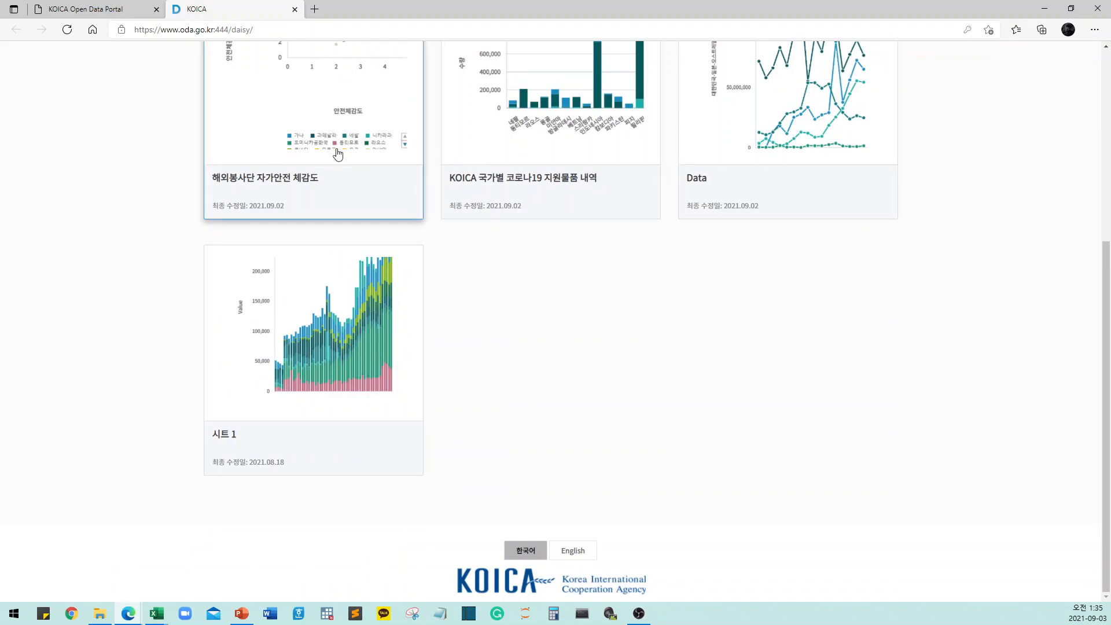
left_click(359, 304)
scroll(842, 298, "down", 3)
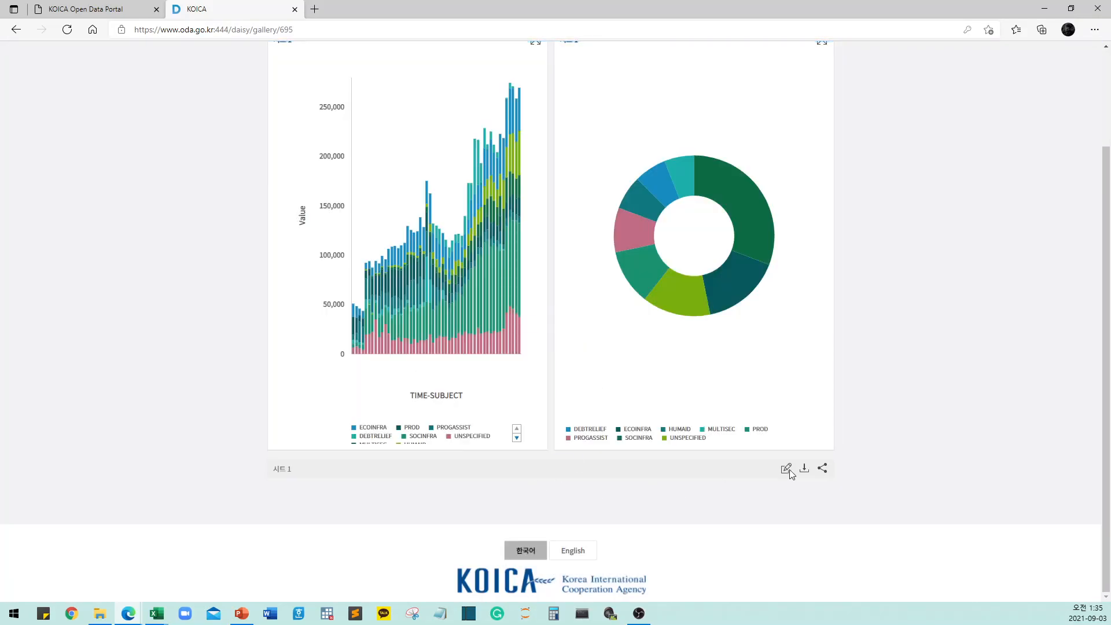
scroll(857, 520, "down", 3)
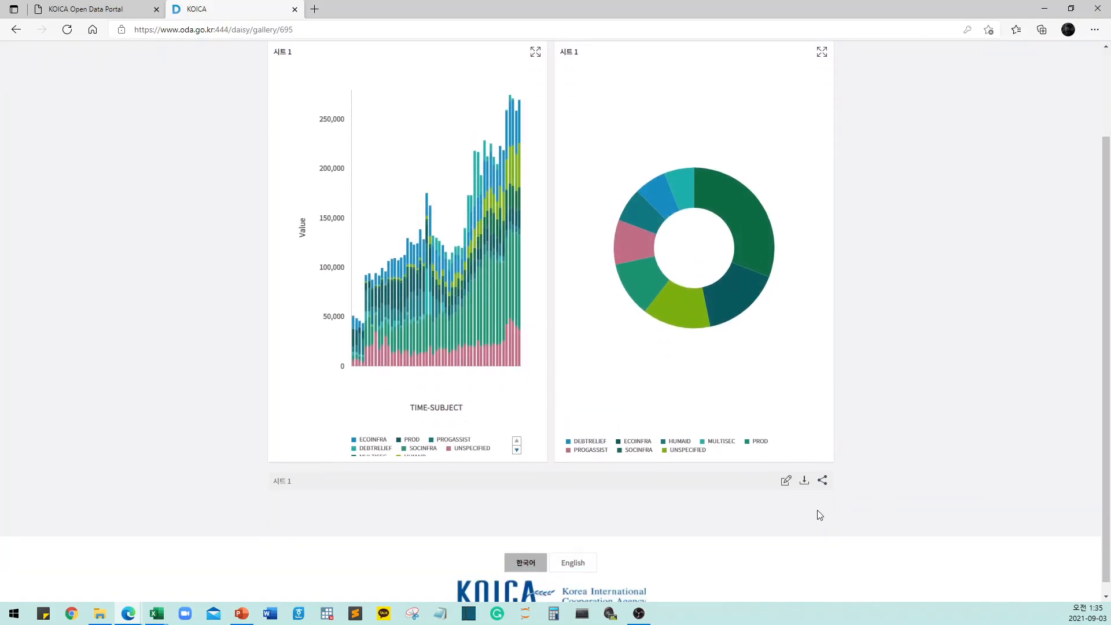
Check the 시트 1 dashboard's image download options and its share URL and embed codes
left_click(805, 469)
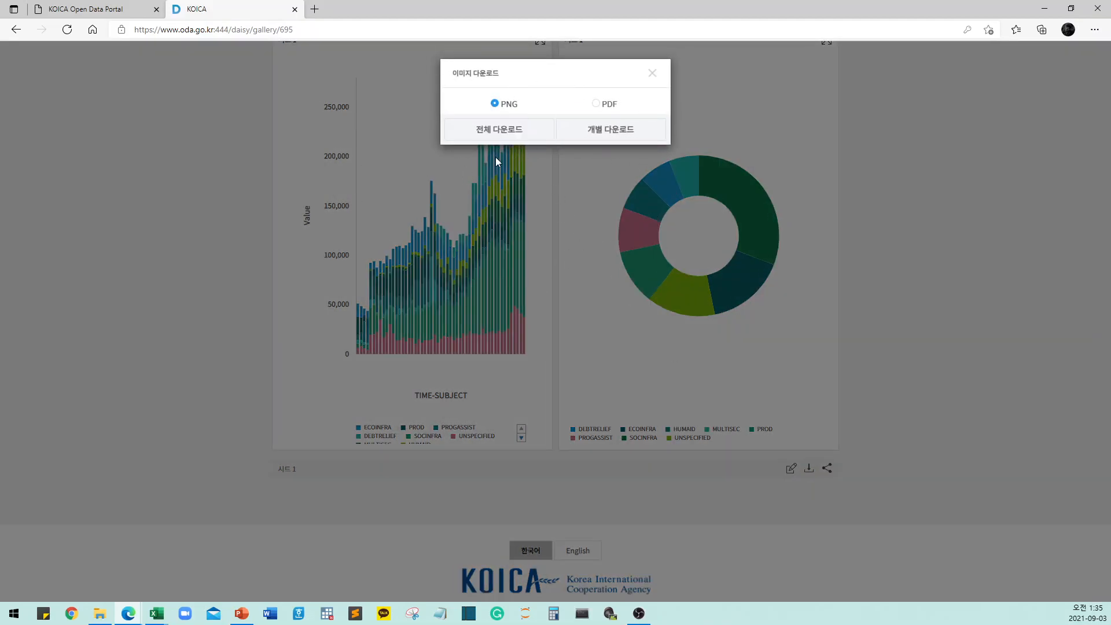
left_click(651, 74)
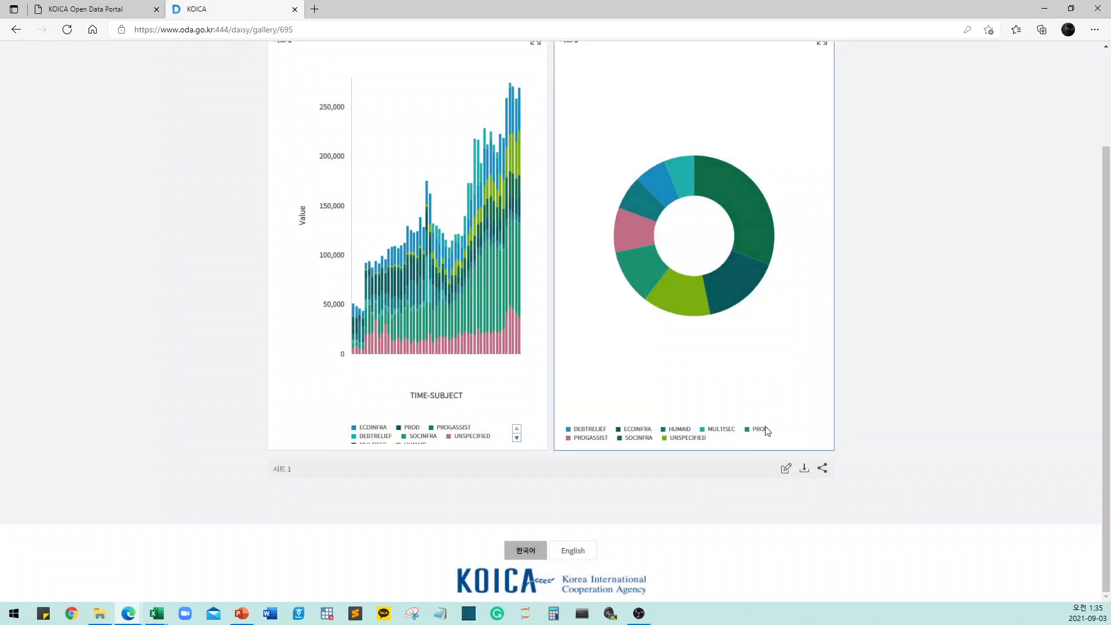
left_click(824, 468)
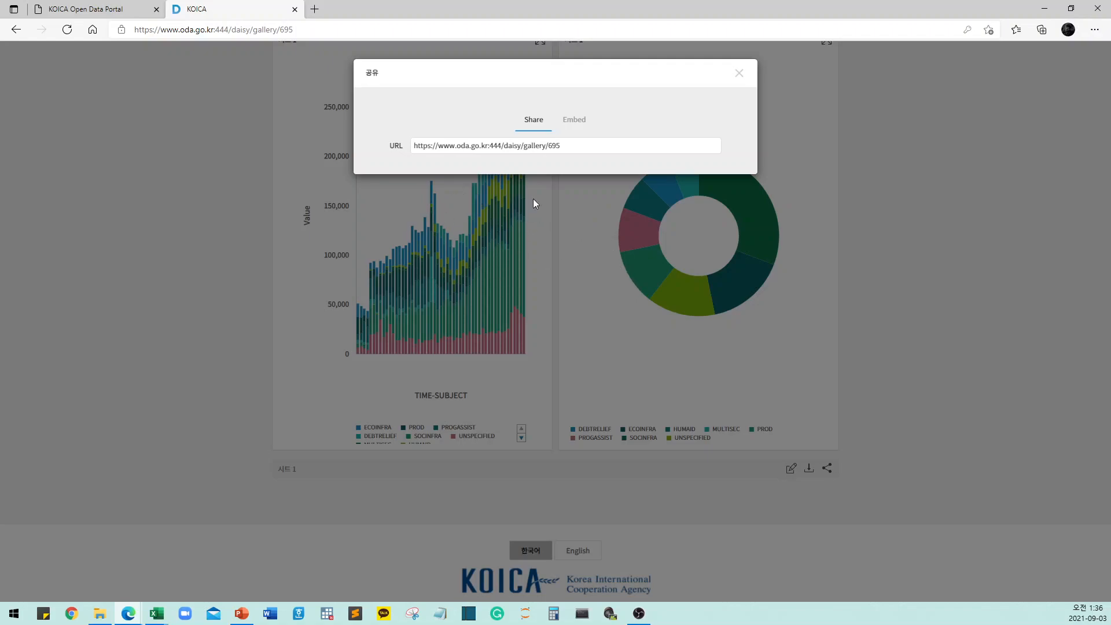
left_click(572, 122)
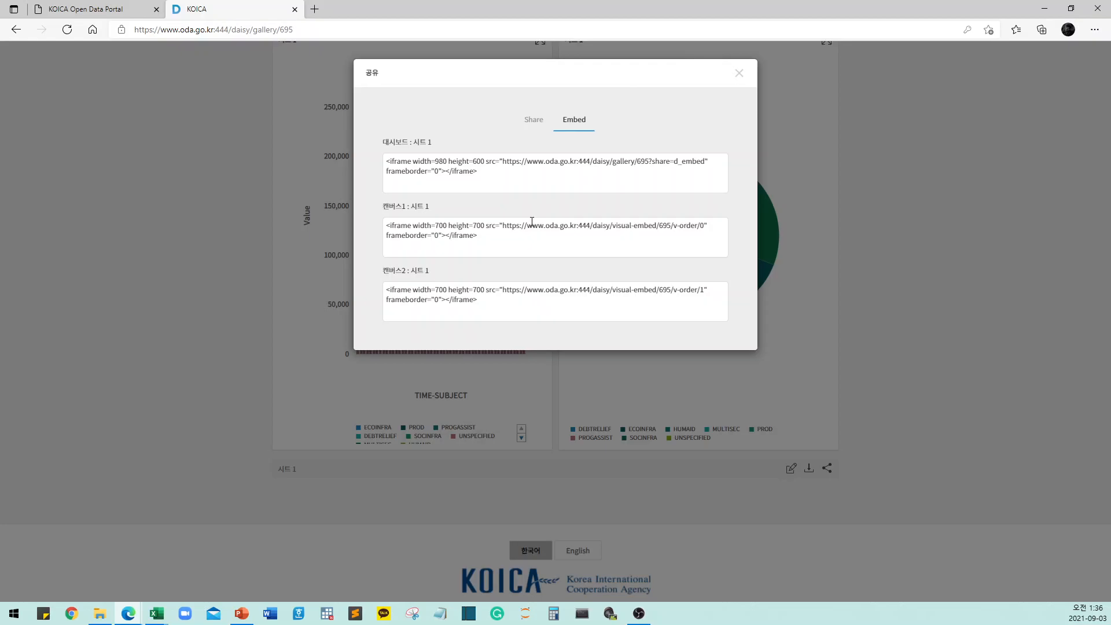
left_click(738, 73)
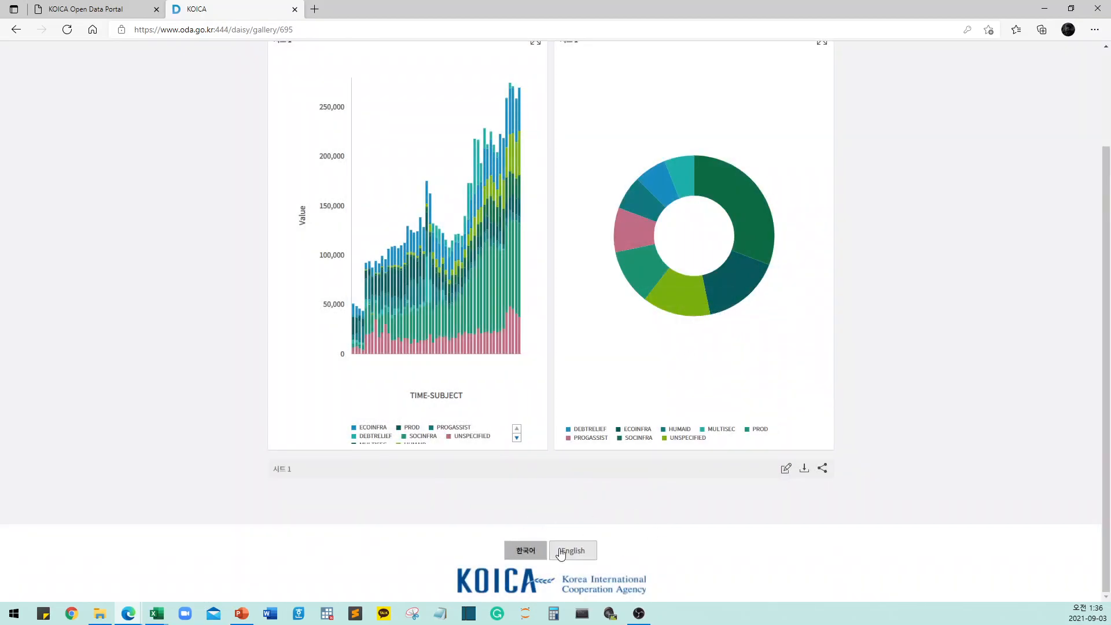
Switch the site language to English, look over the dashboard page, and switch back to Korean
left_click(588, 546)
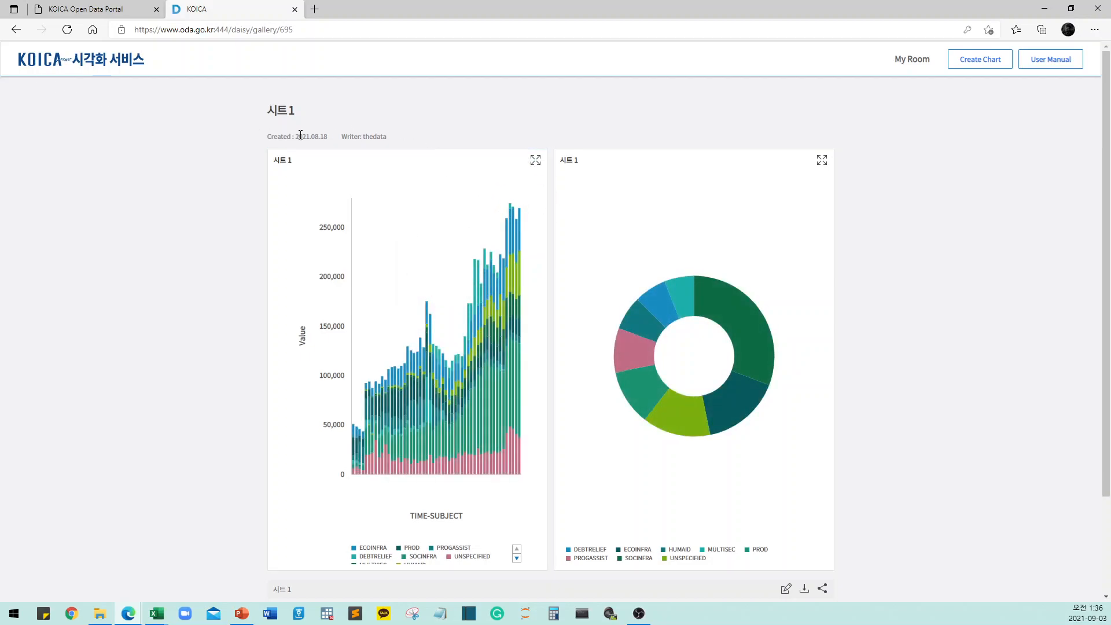
scroll(655, 218, "down", 3)
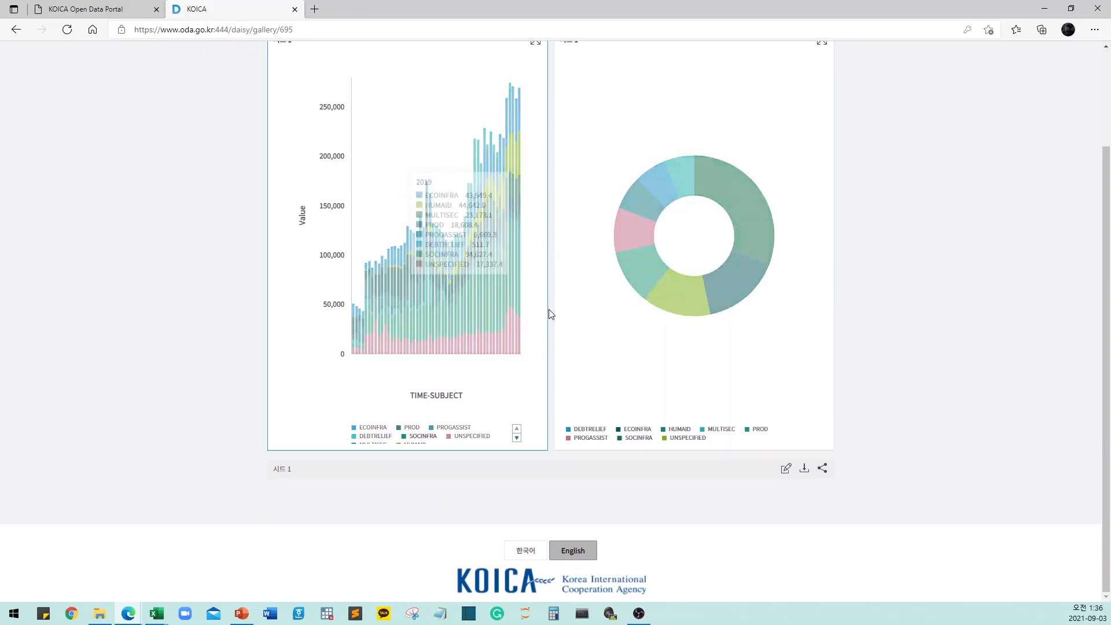
scroll(551, 314, "up", 3)
scroll(367, 276, "down", 3)
left_click(523, 549)
scroll(252, 178, "up", 3)
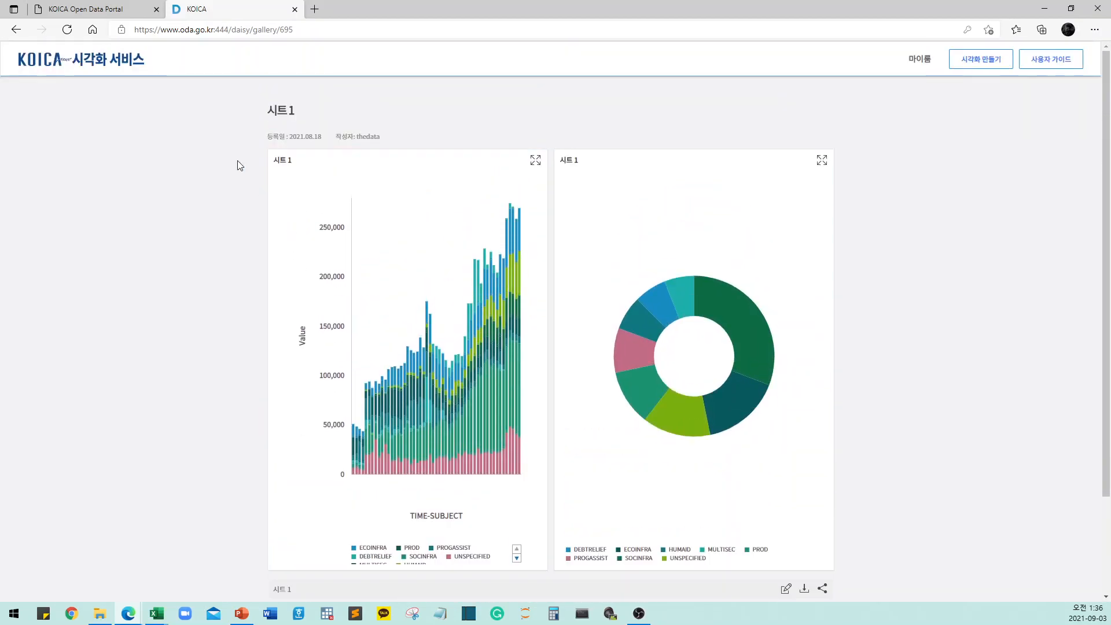
Return to the service's main page and start a new visualization project
left_click(114, 60)
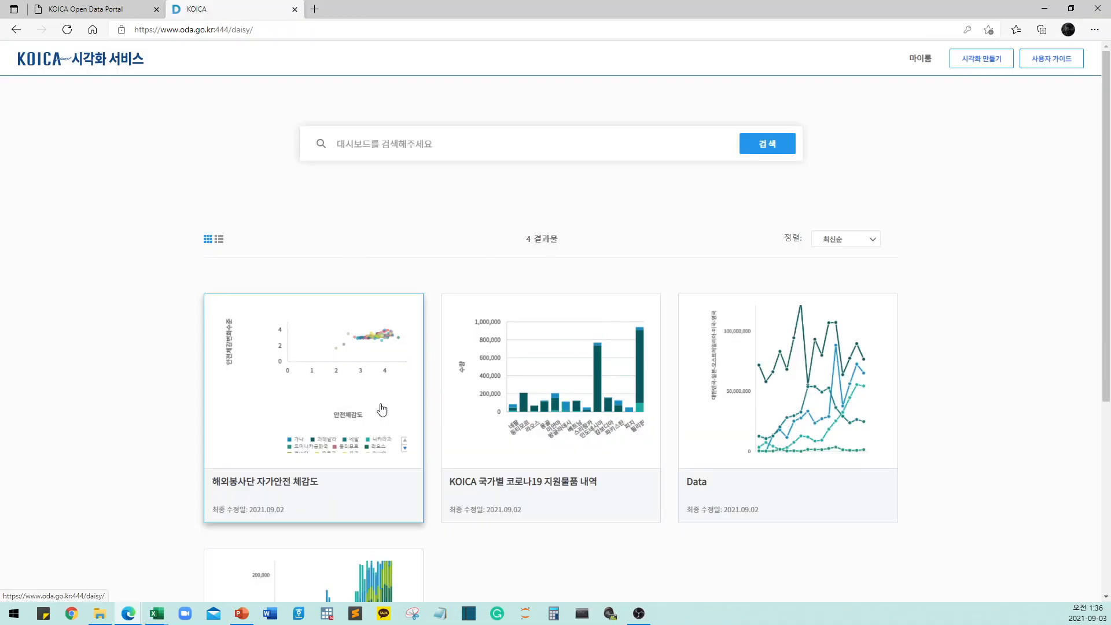
scroll(389, 407, "down", 6)
scroll(810, 231, "up", 5)
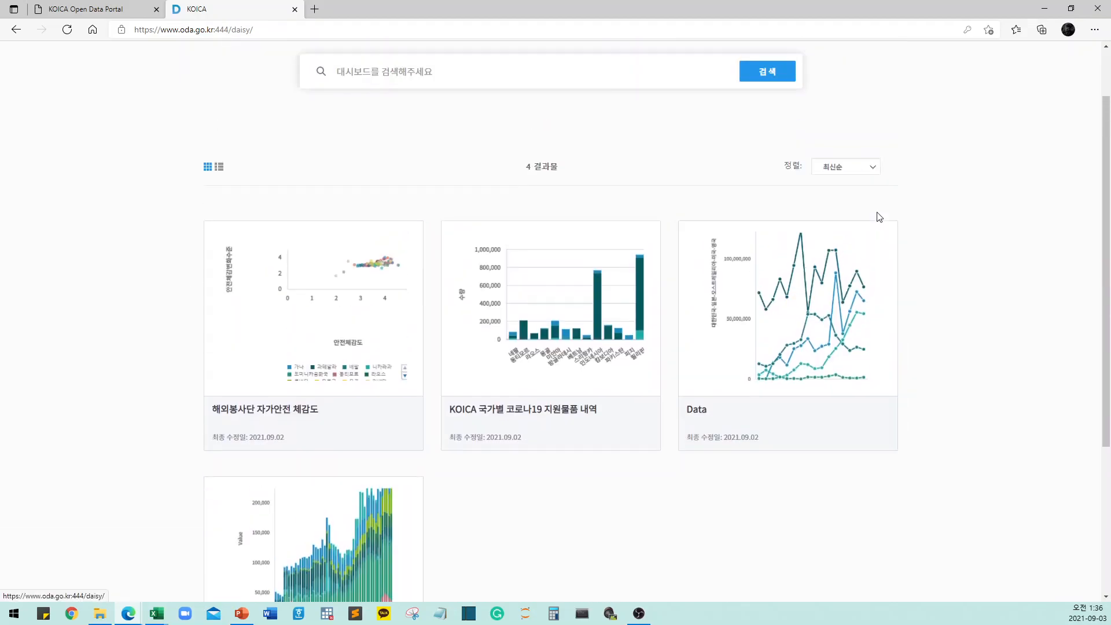
scroll(875, 209, "up", 2)
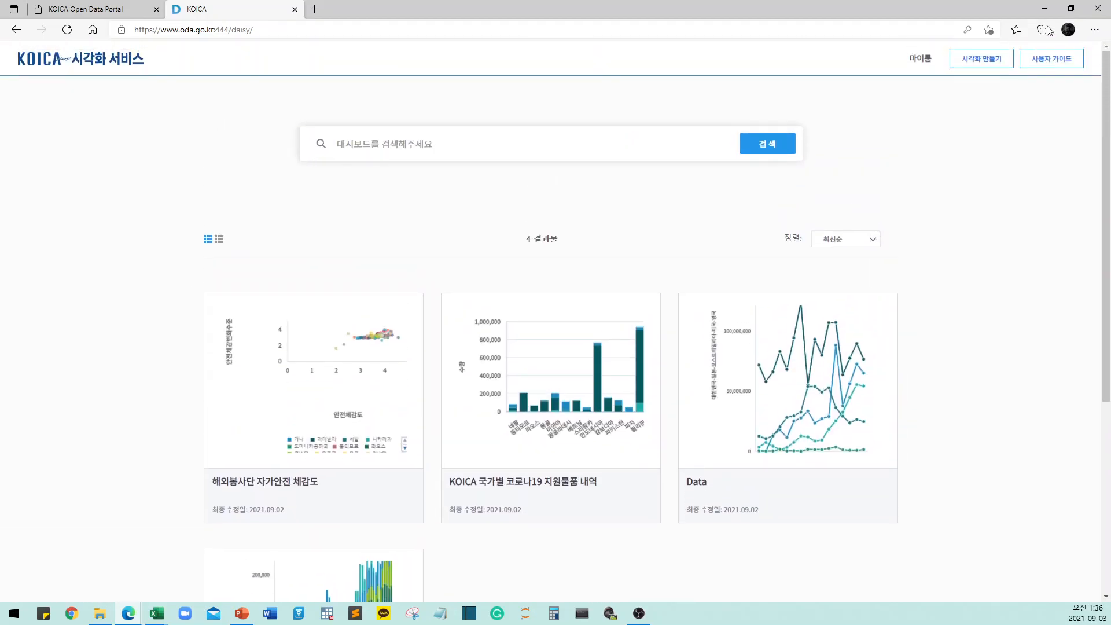
left_click(971, 63)
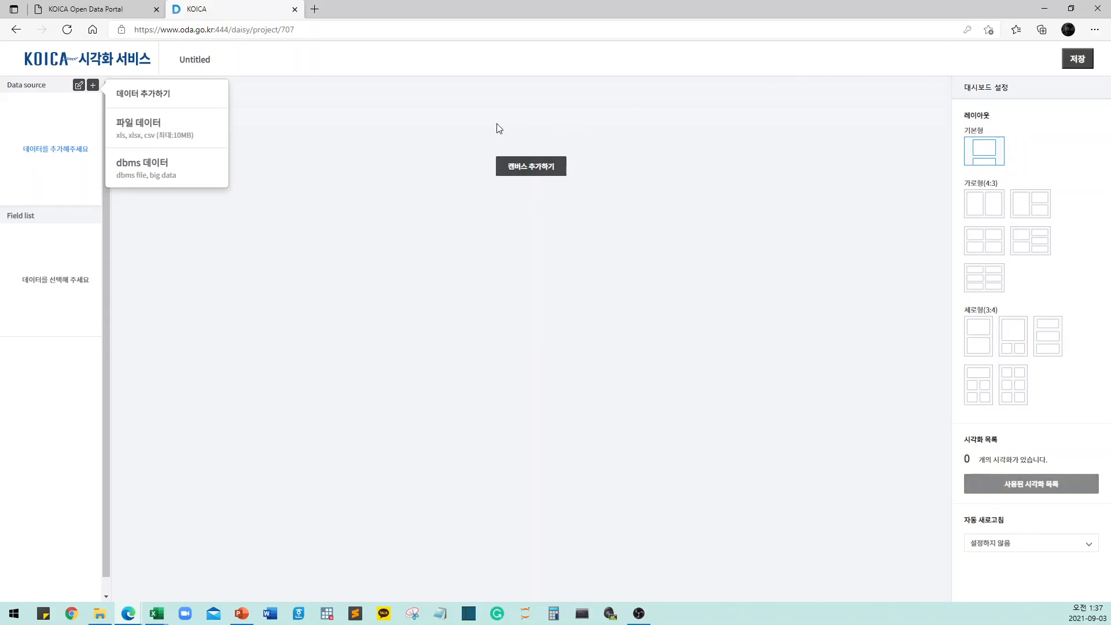
Try the 가로형 four-pane and two-pane layouts, go back to 기본형, and try to add a canvas
left_click(516, 170)
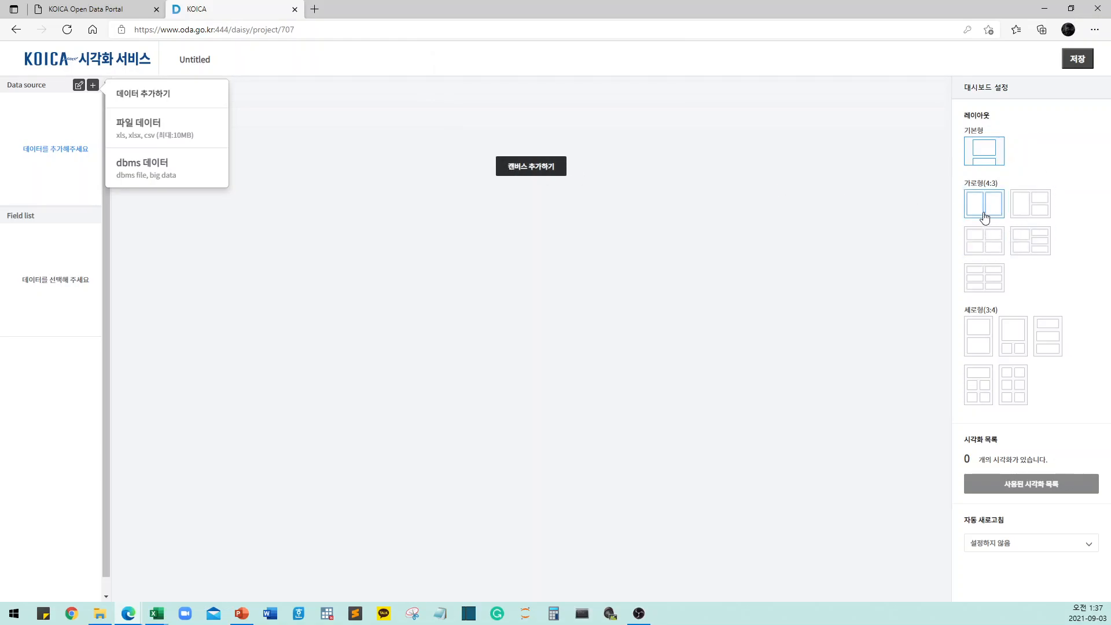
left_click(980, 248)
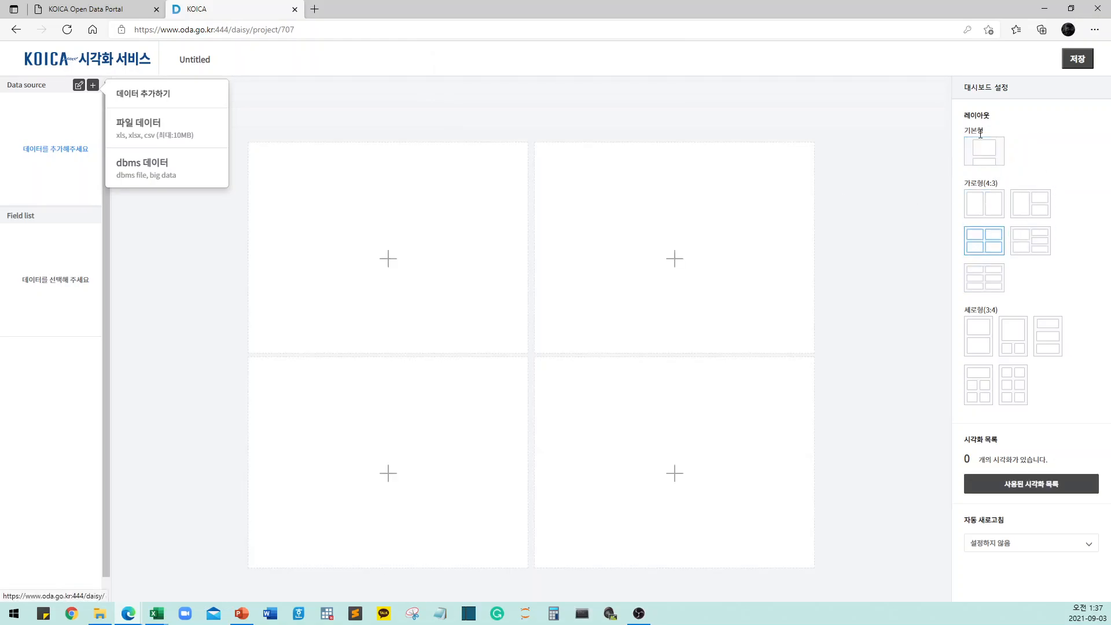
left_click(977, 211)
left_click(986, 145)
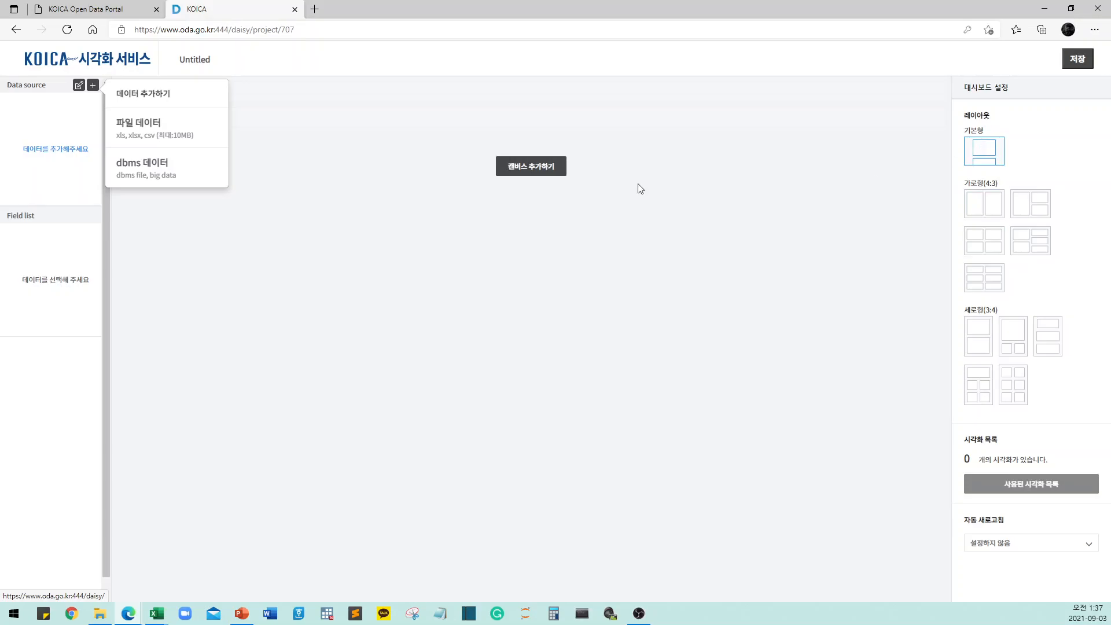
left_click(527, 169)
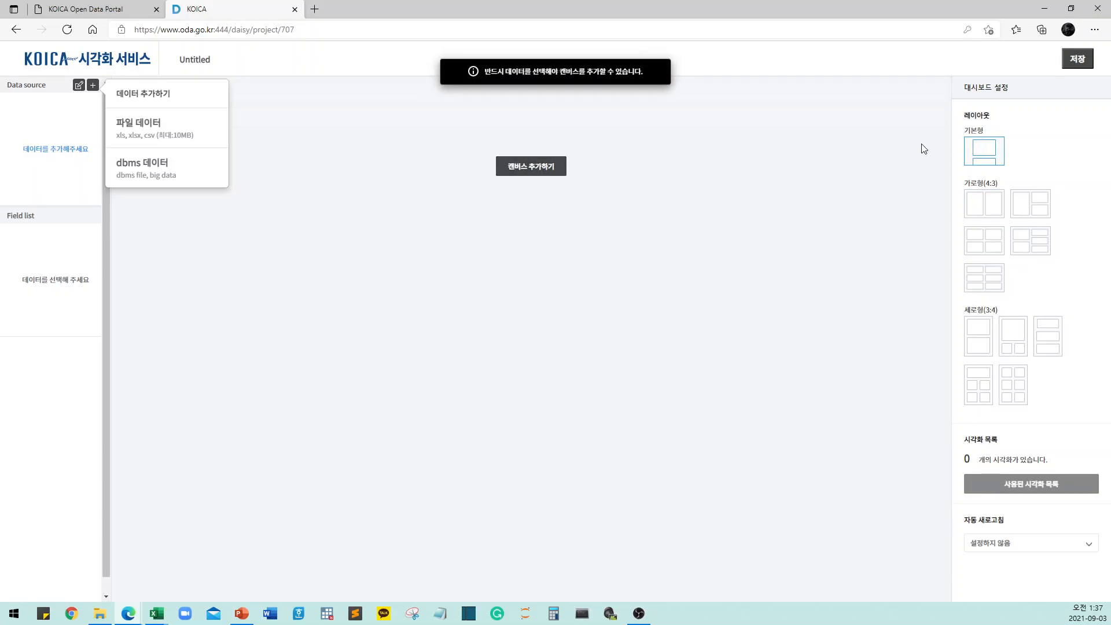
Try the 가로형 two-pane and four-pane layouts and the stacked two-pane 세로형 layout for the dashboard
left_click(989, 207)
left_click(984, 243)
left_click(981, 340)
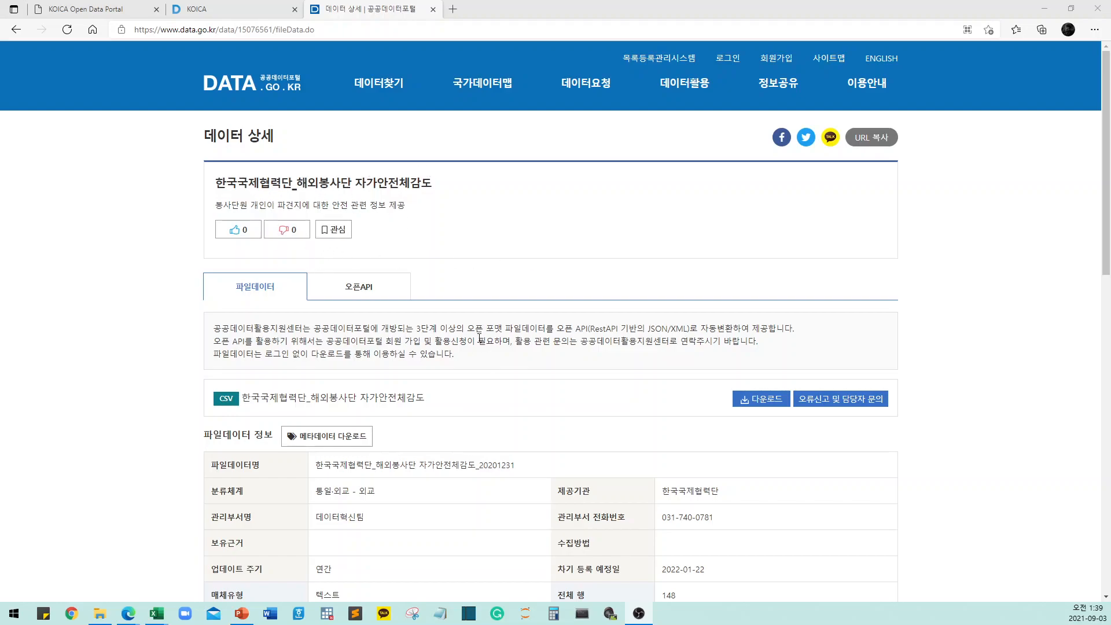
Review the file information and preview of the 한국국제협력단_해외봉사단 자가안전체감도 dataset, and close its page
scroll(527, 319, "down", 5)
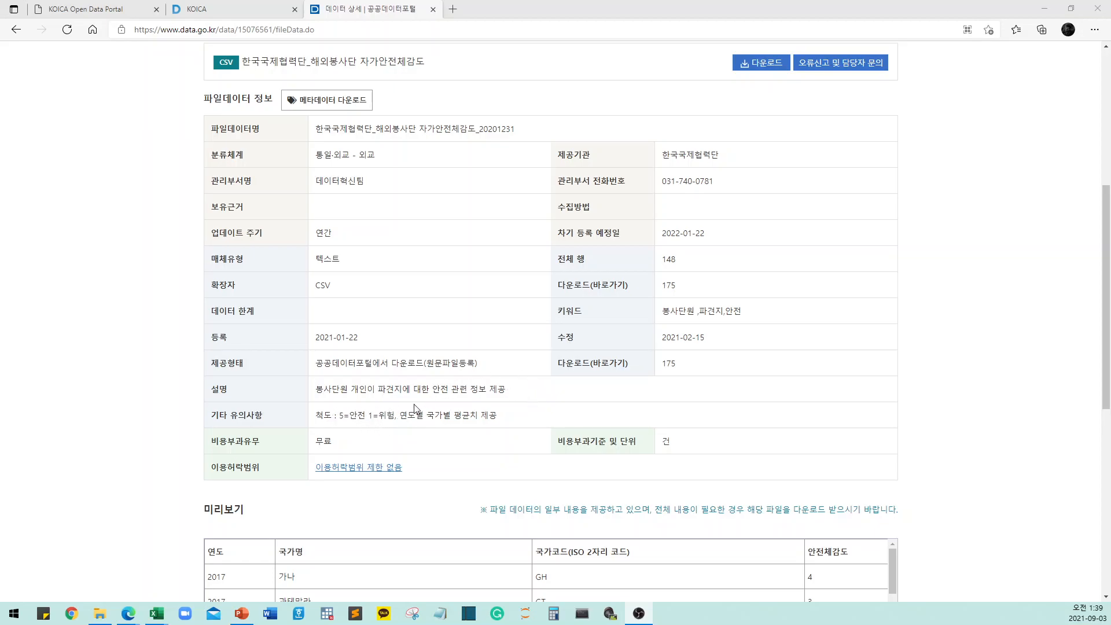
scroll(492, 402, "down", 6)
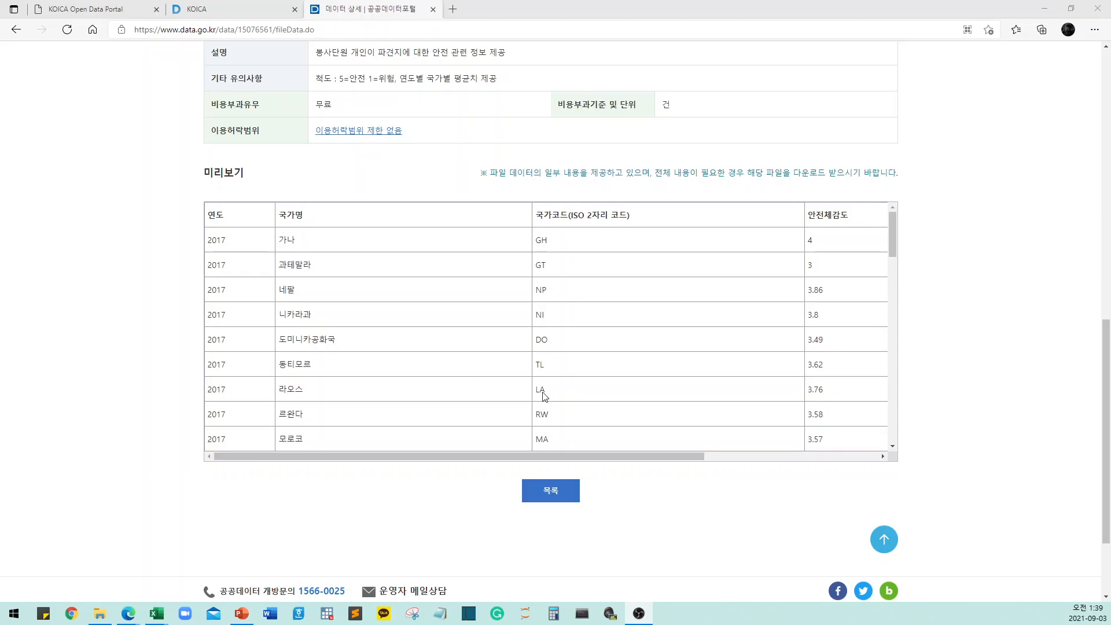
scroll(585, 446, "up", 12)
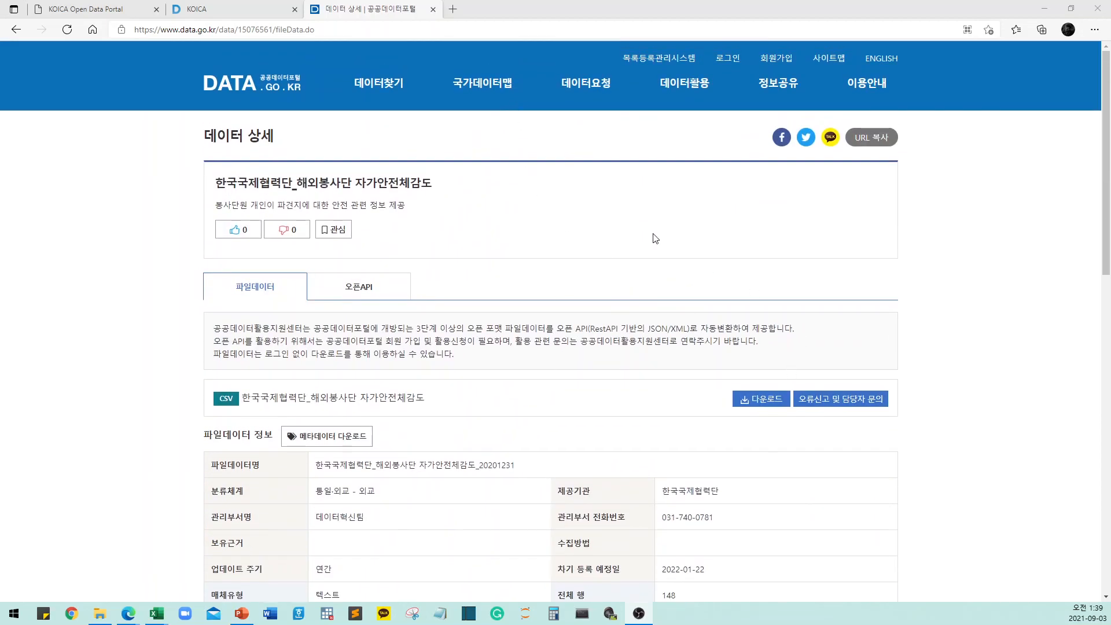
left_click(433, 9)
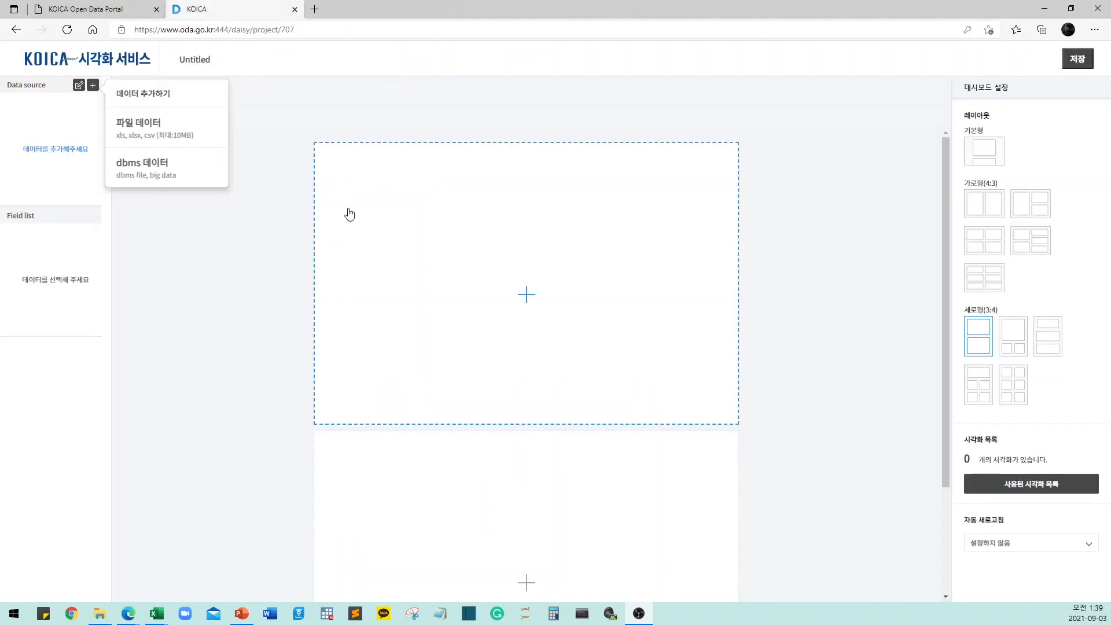
Add 시트 1 of the 해외봉사단 자가안전체감도_20201231 CSV file as a data source and return to the dashboard
left_click(147, 129)
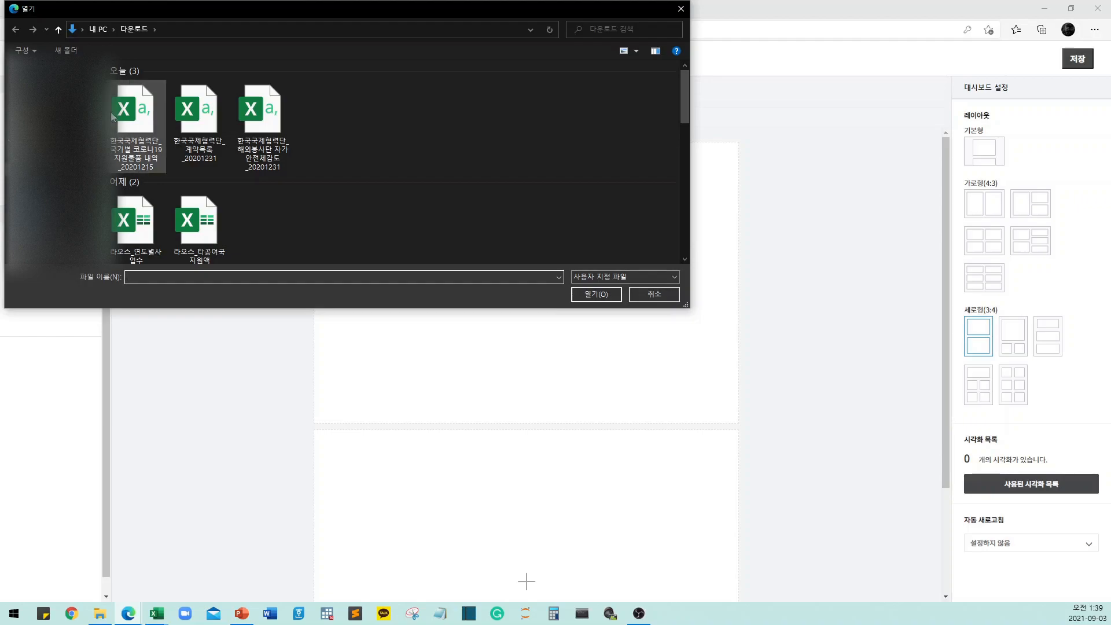
double_click(269, 116)
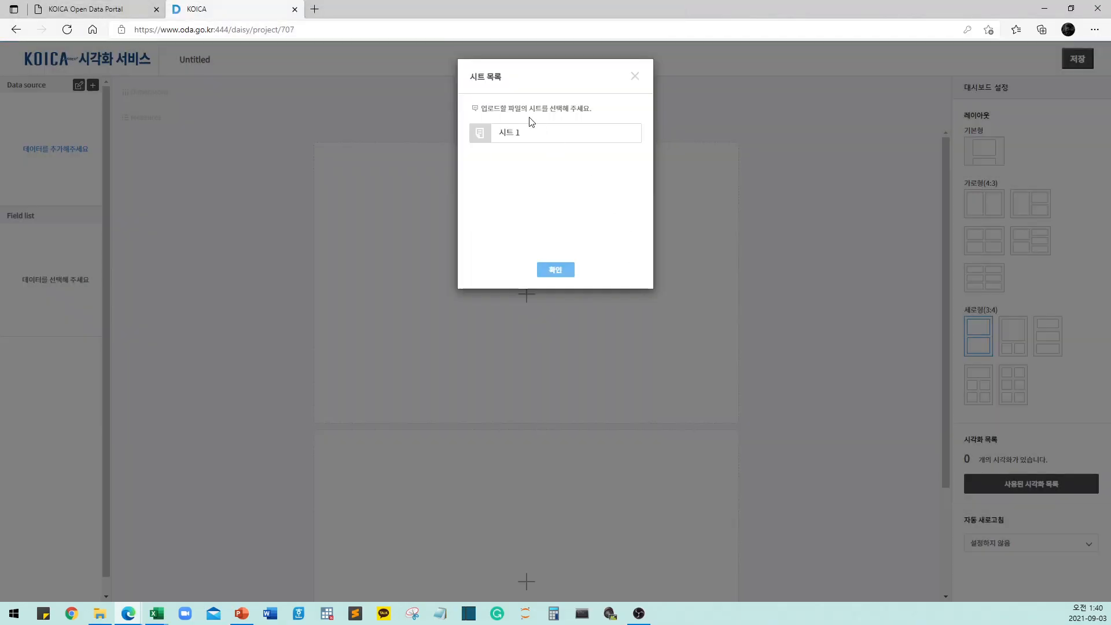
left_click(502, 135)
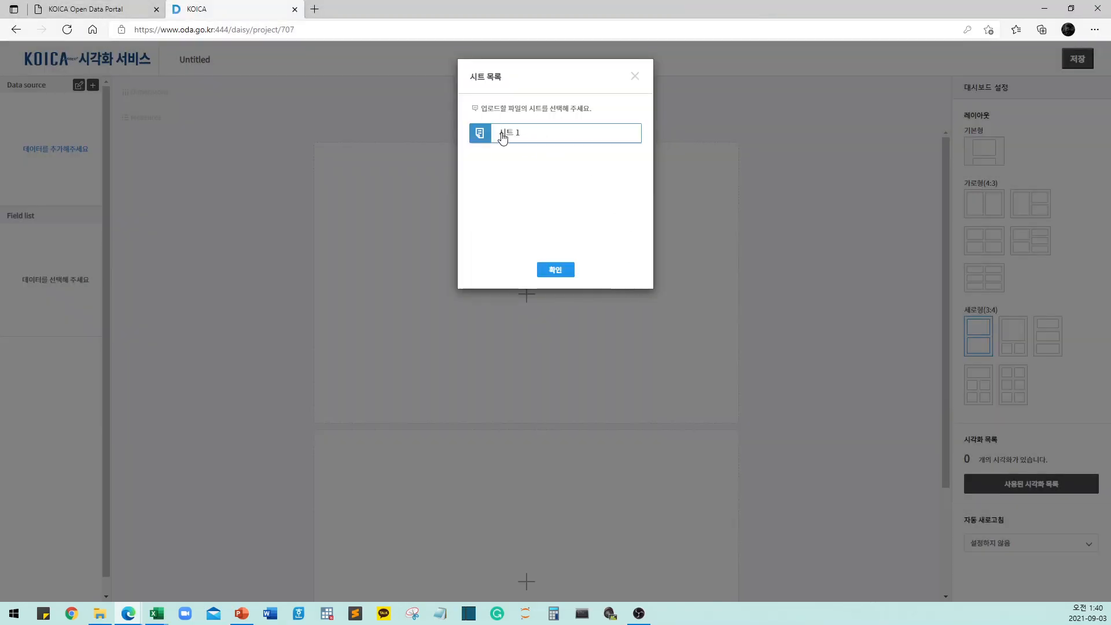
left_click(565, 272)
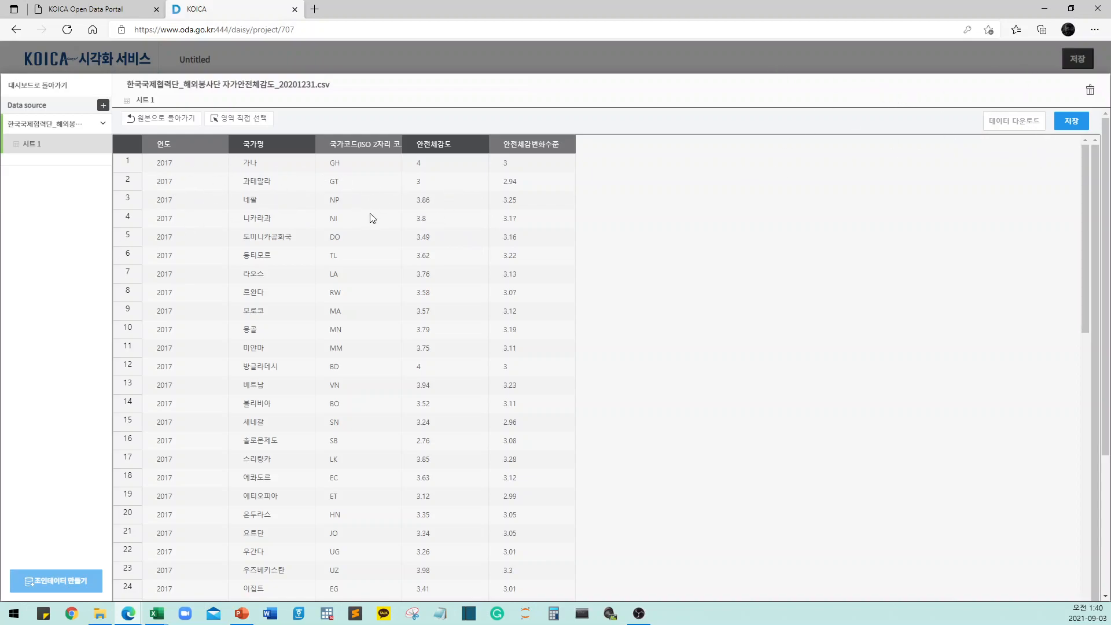
left_click(461, 57)
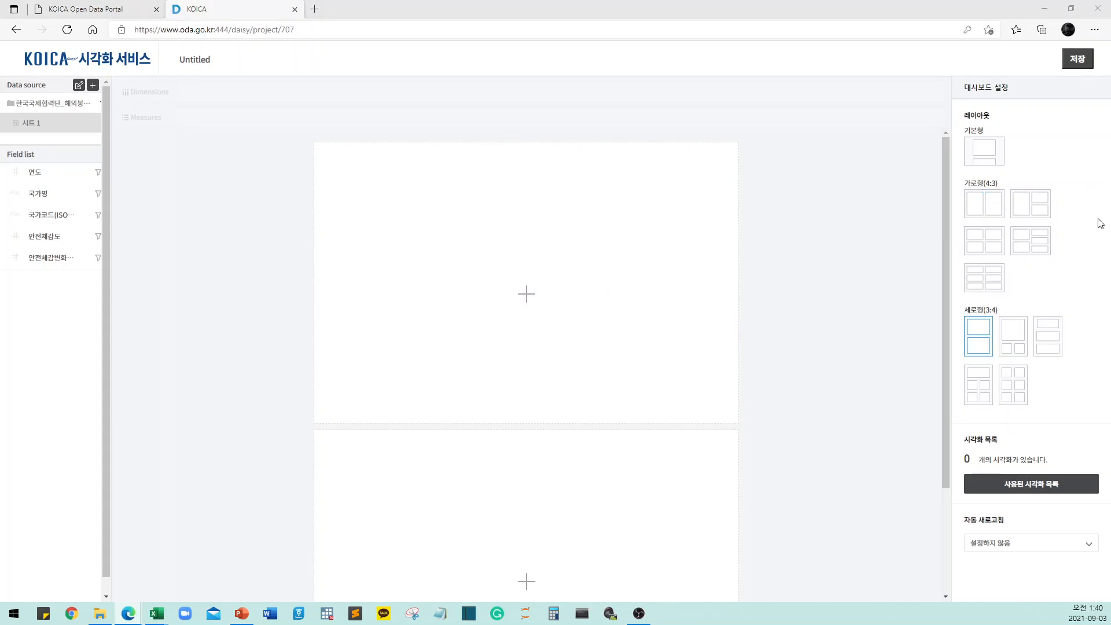
Apply the three-pane 가로형 layout and chart 안전체감도 and 안전체감변화수준 by 연도 in its tall pane
left_click(1030, 203)
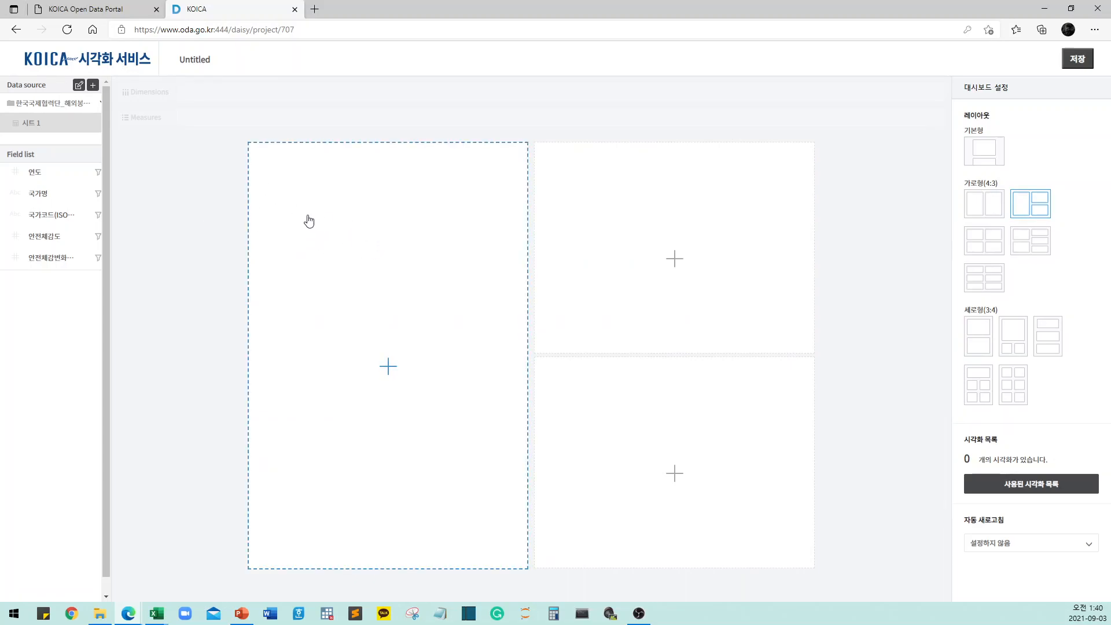
left_click(360, 258)
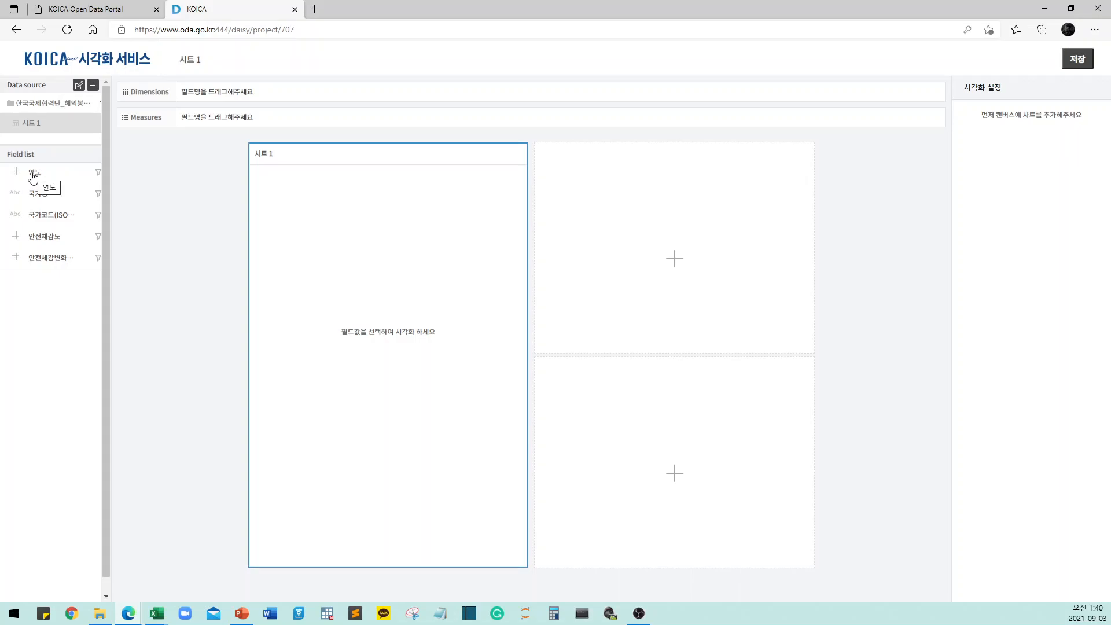
left_click_drag(33, 176, 199, 104)
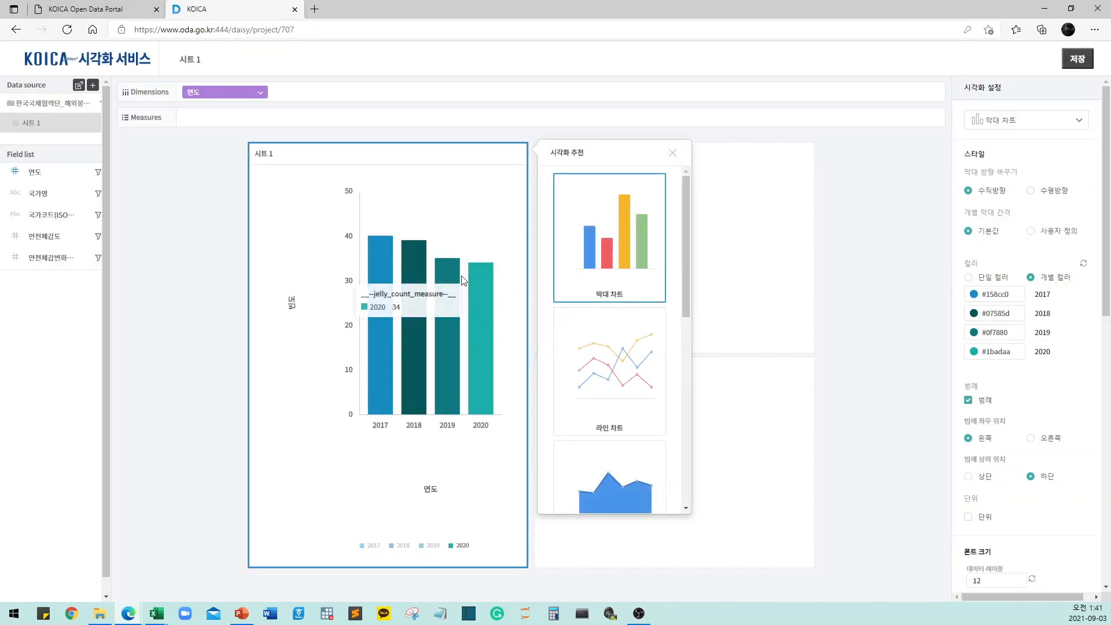
left_click_drag(45, 241, 198, 121)
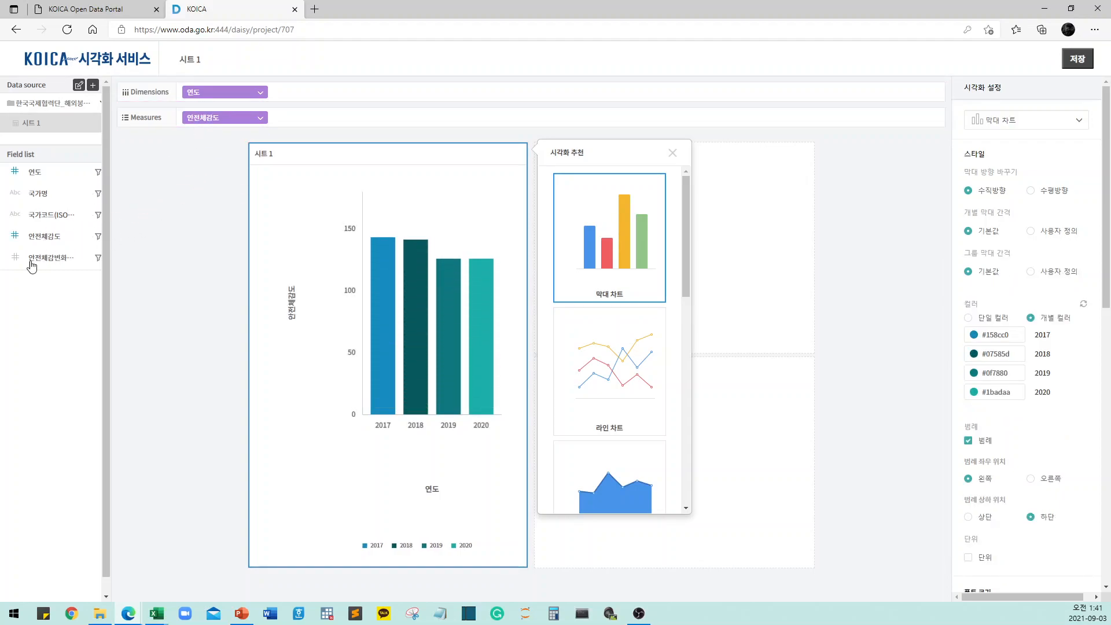
left_click_drag(32, 266, 232, 216)
left_click_drag(286, 130, 287, 131)
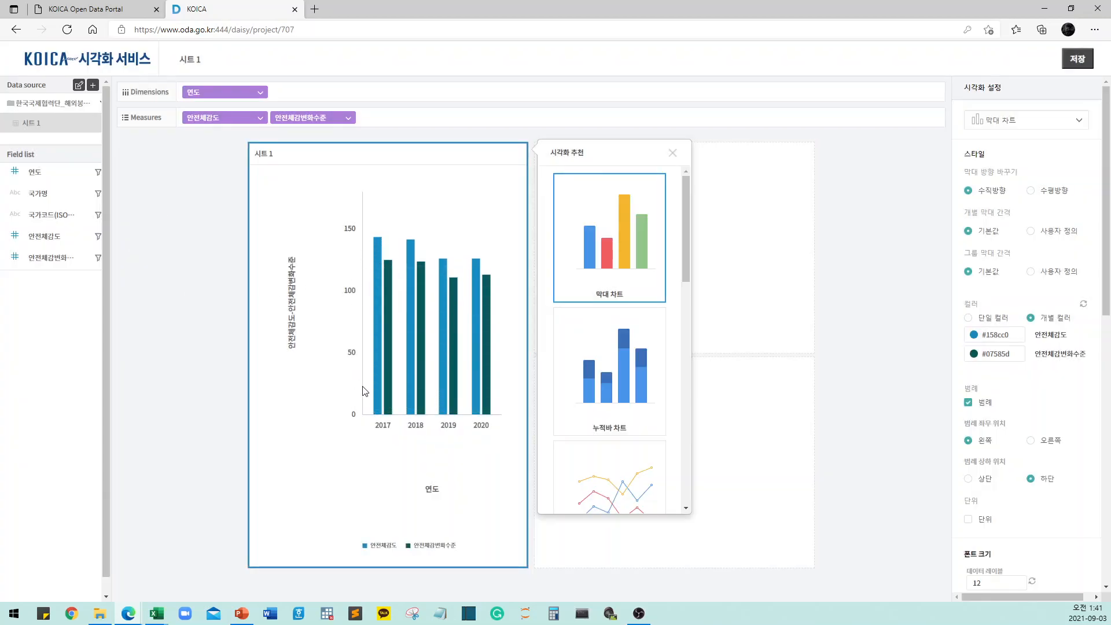
Set the aggregation of both measures, 안전체감도 and 안전체감변화수준, to 평균
left_click(235, 121)
mouse_move(242, 132)
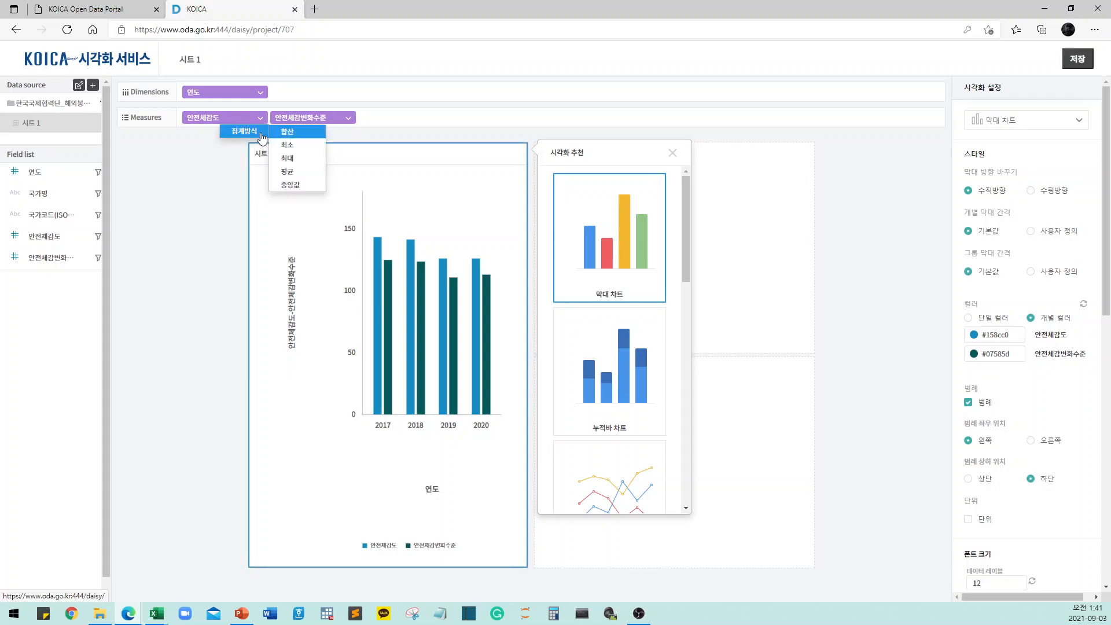
left_click(287, 174)
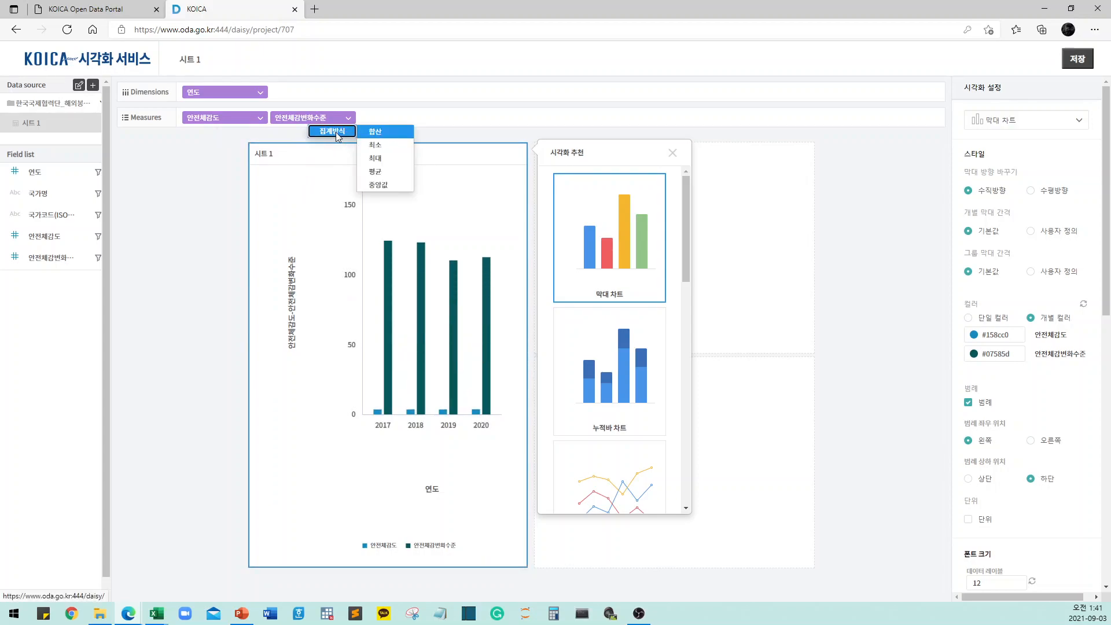
mouse_move(348, 119)
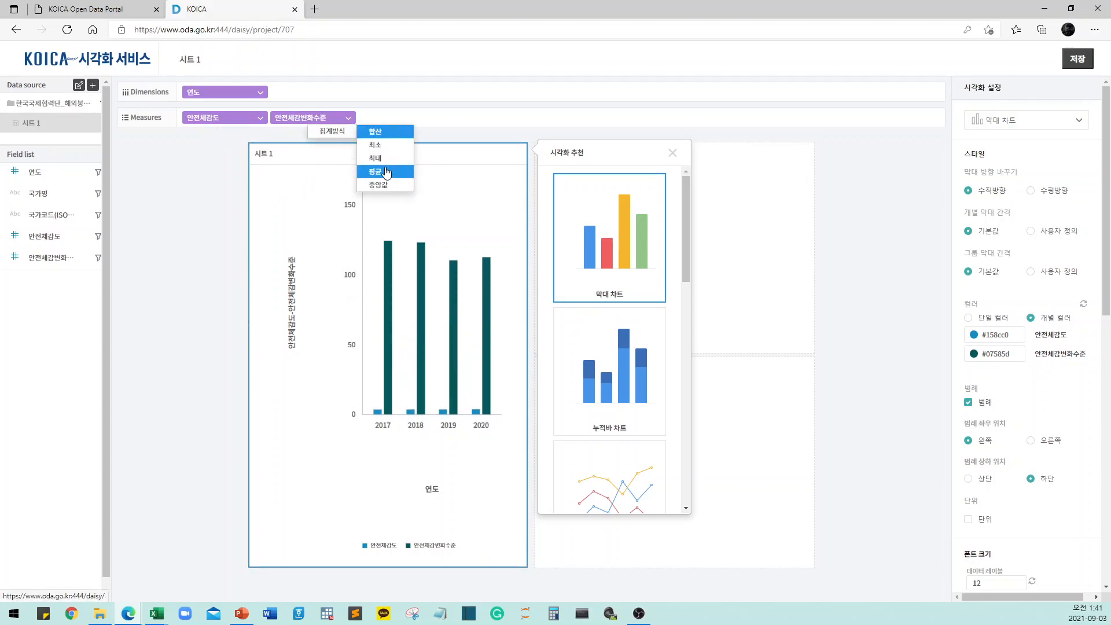
left_click(387, 172)
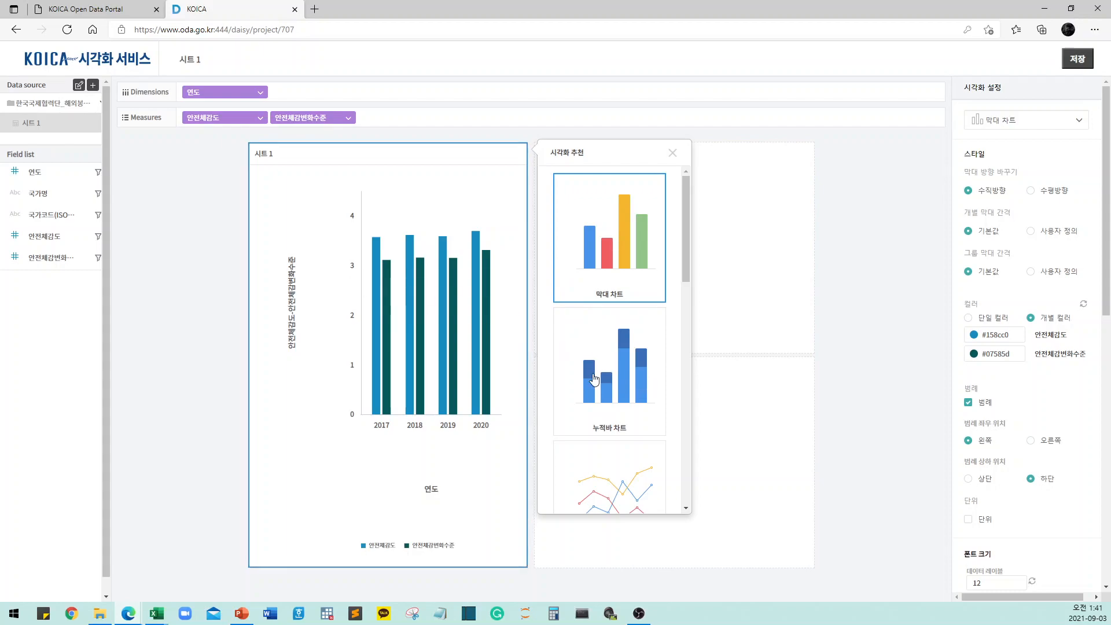
Browse the recommended visualizations, change the tall pane's chart to 라인 차트, and deselect it
scroll(637, 307, "down", 3)
scroll(623, 266, "up", 3)
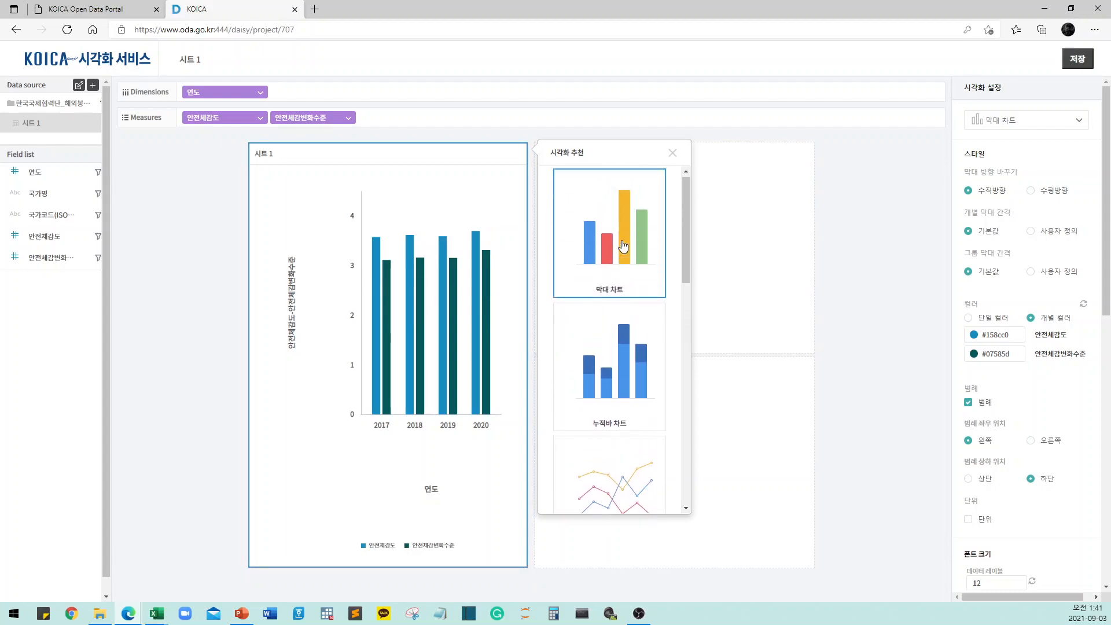
scroll(616, 264, "down", 10)
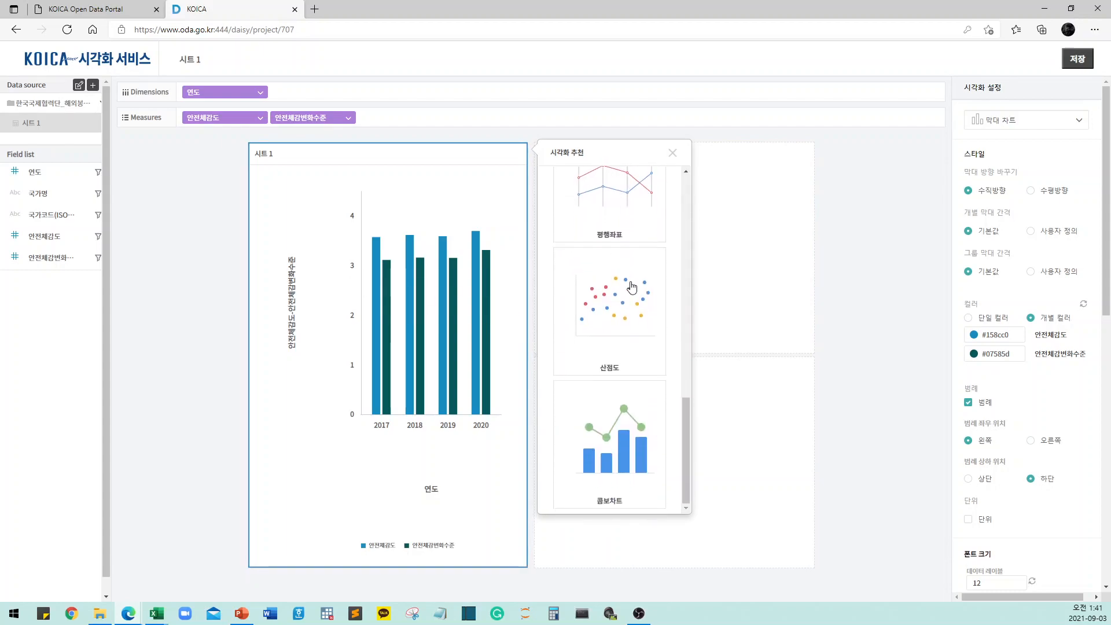
scroll(628, 288, "up", 10)
scroll(608, 347, "down", 4)
left_click(604, 313)
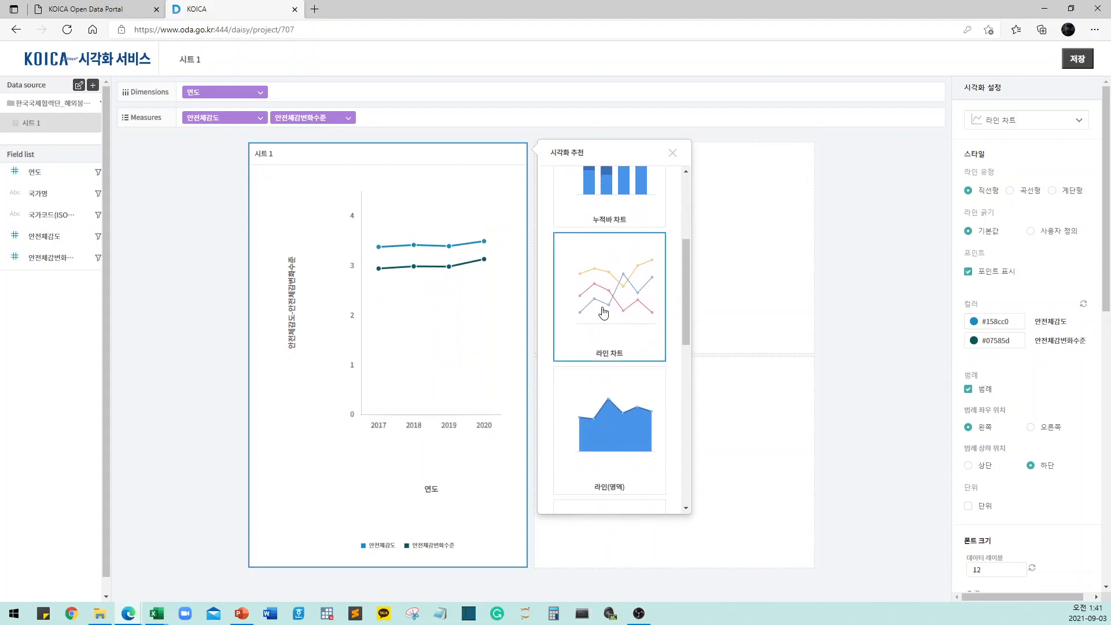
left_click(705, 135)
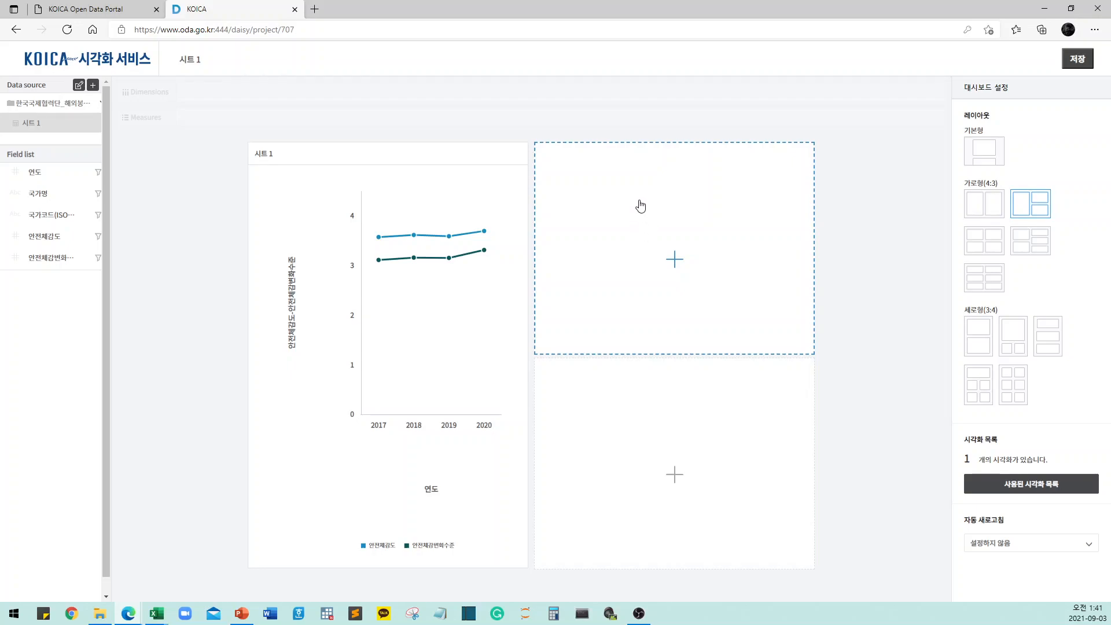
Add a canvas in the upper-right pane with 연도 as dimension and 안전체감도 and 안전체감변화수준 as measures
left_click(652, 227)
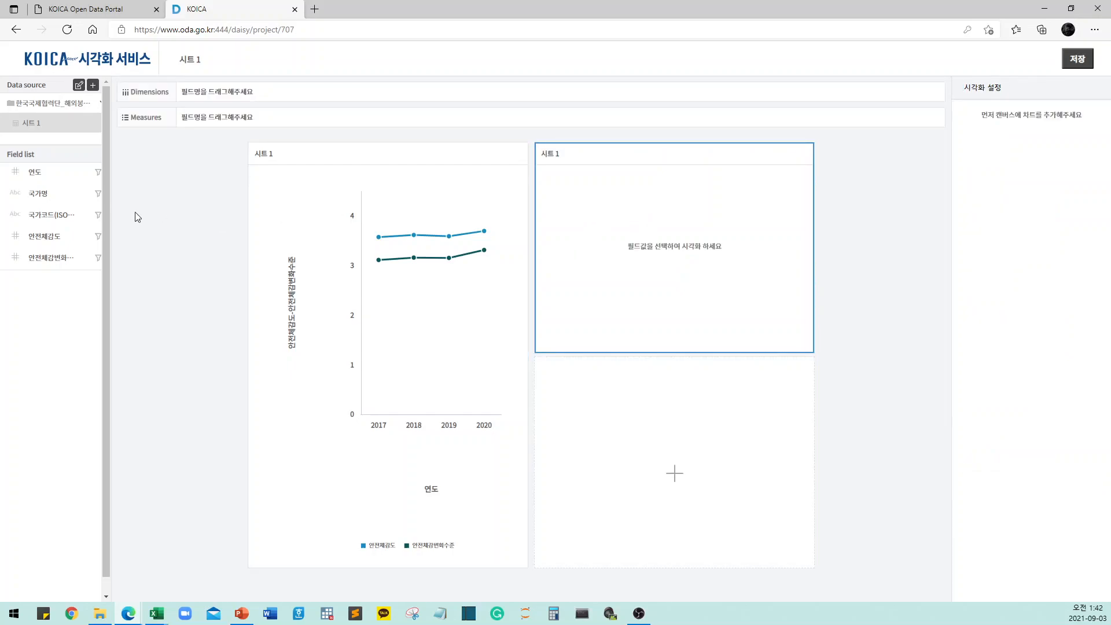
left_click_drag(52, 173, 217, 98)
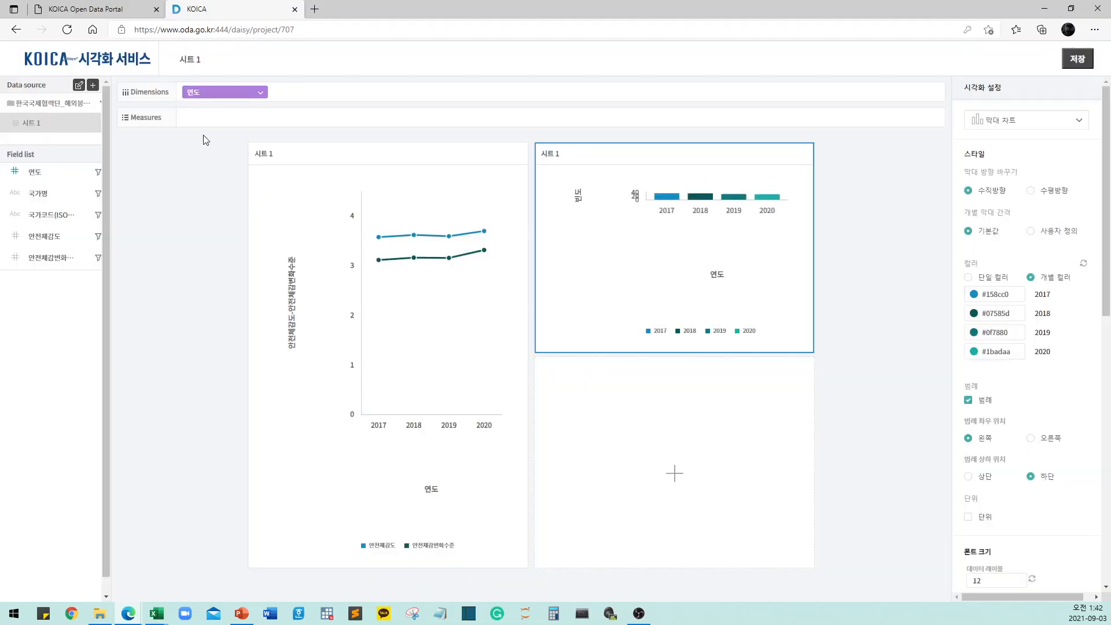
left_click_drag(46, 237, 215, 125)
left_click_drag(43, 258, 307, 117)
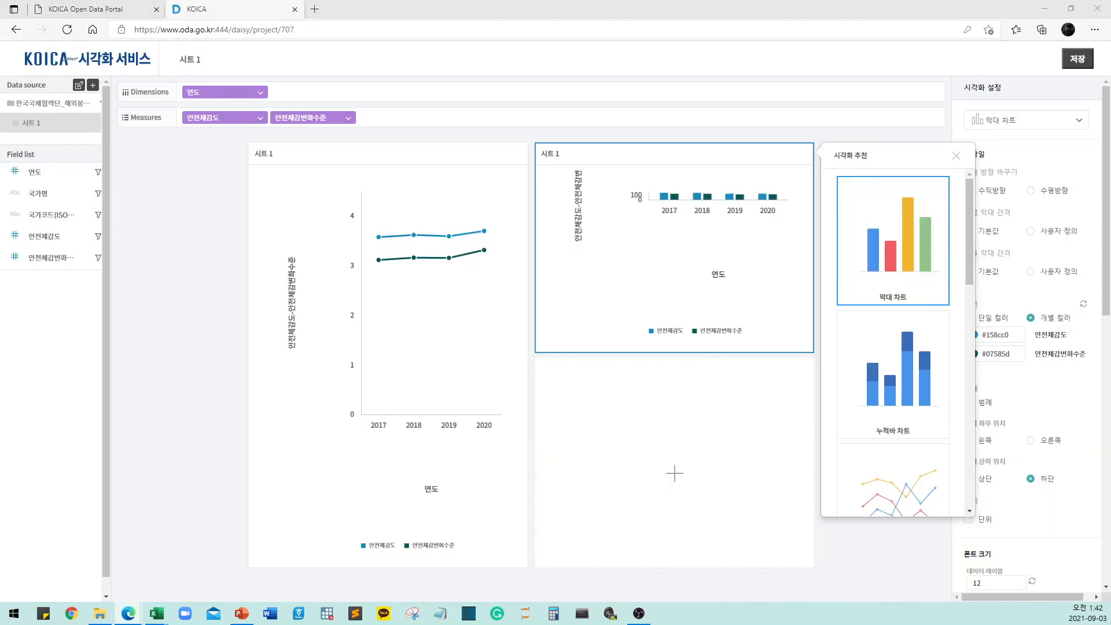
Change the upper-right pane's chart to a 산점도 and deselect it
left_click(610, 303)
left_click(829, 156)
scroll(894, 318, "down", 10)
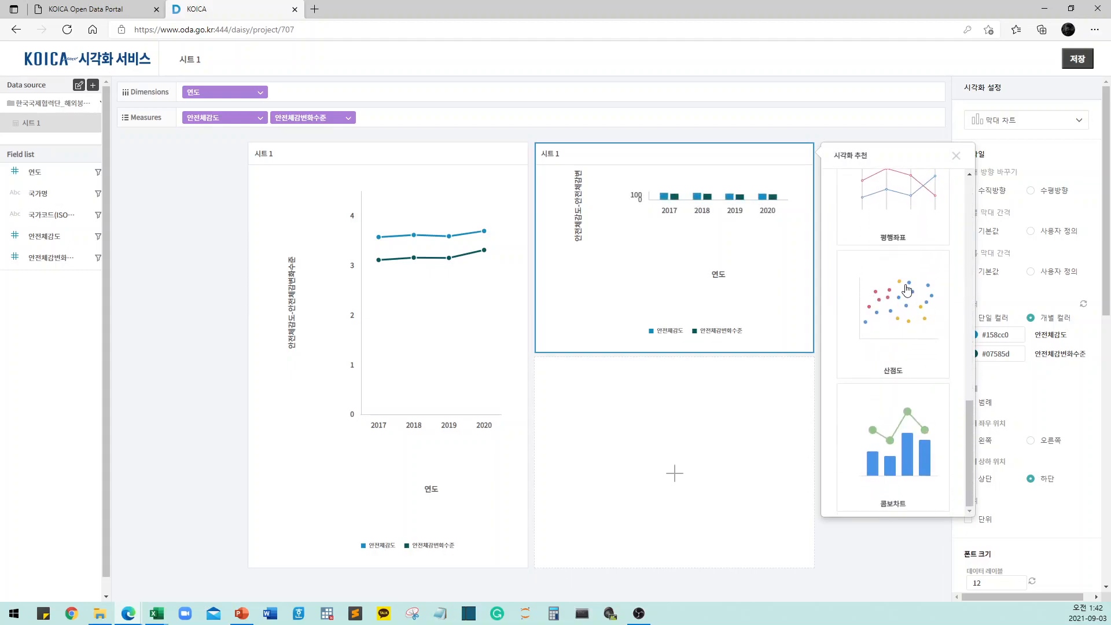
left_click(907, 295)
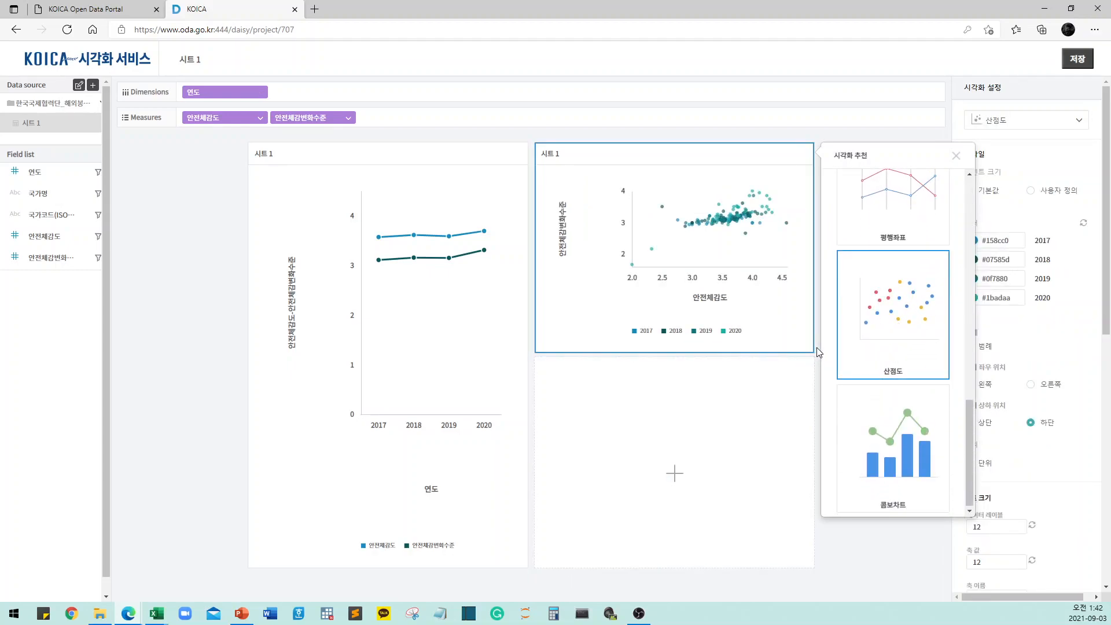
left_click(783, 134)
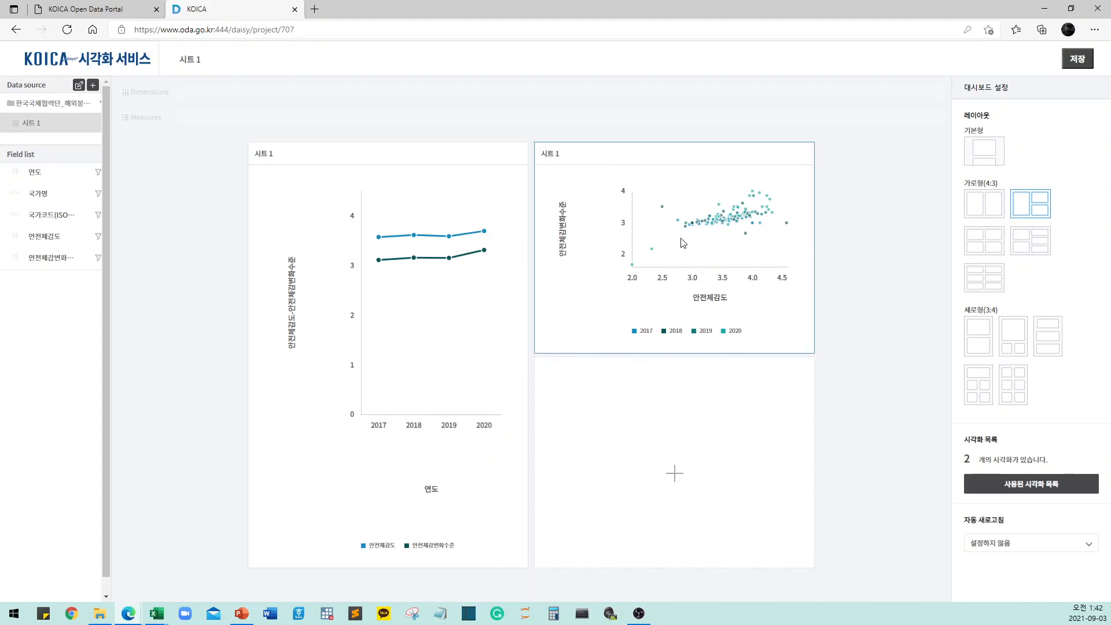
Build a 산점도 in the lower-right pane with 국가명 as dimension and 안전체감도 and 안전체감변화수준 as measures
left_click(599, 406)
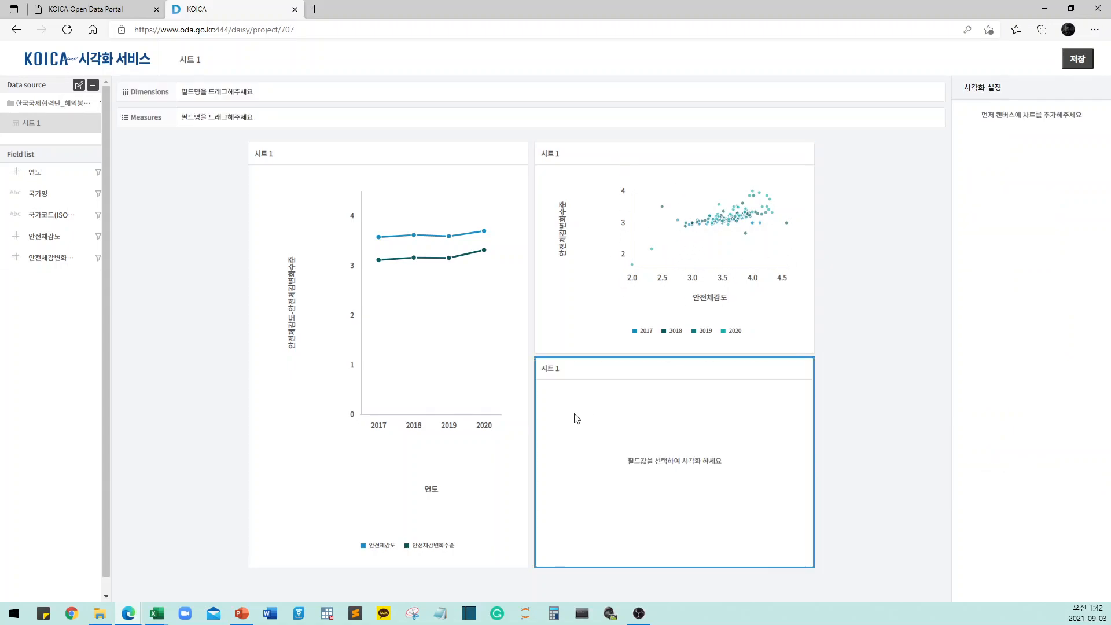
left_click_drag(45, 200, 211, 92)
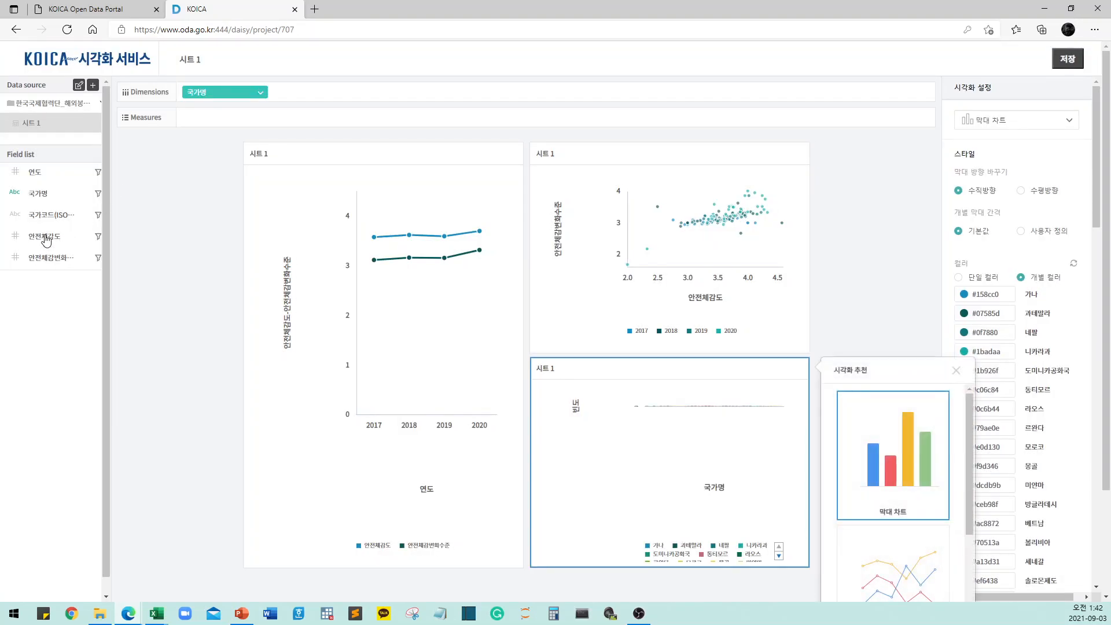
left_click_drag(47, 241, 214, 117)
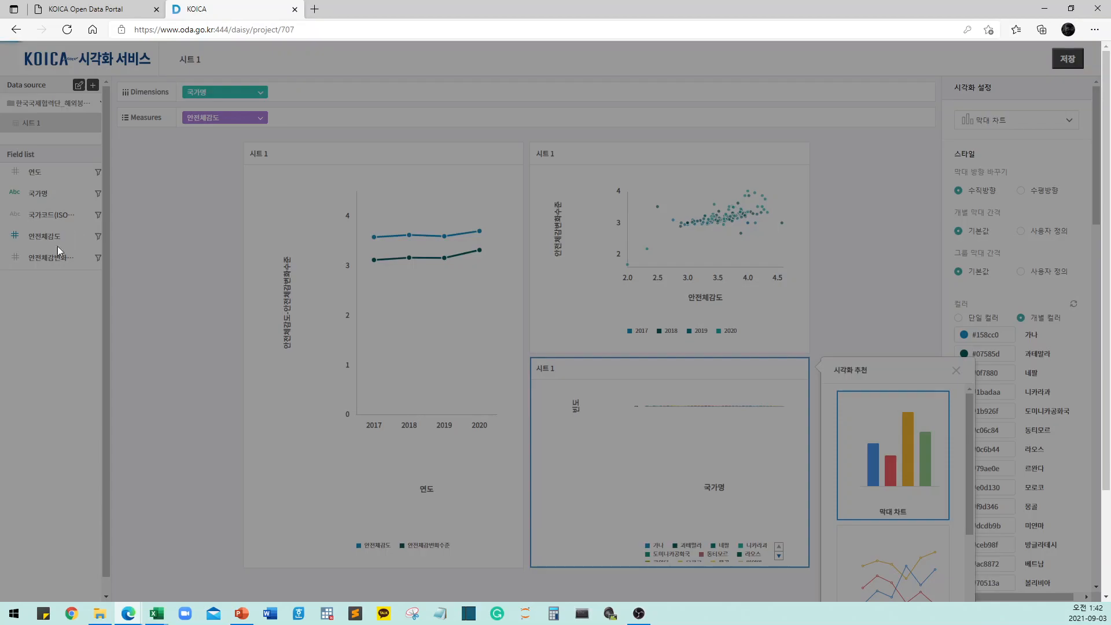
left_click_drag(44, 259, 282, 118)
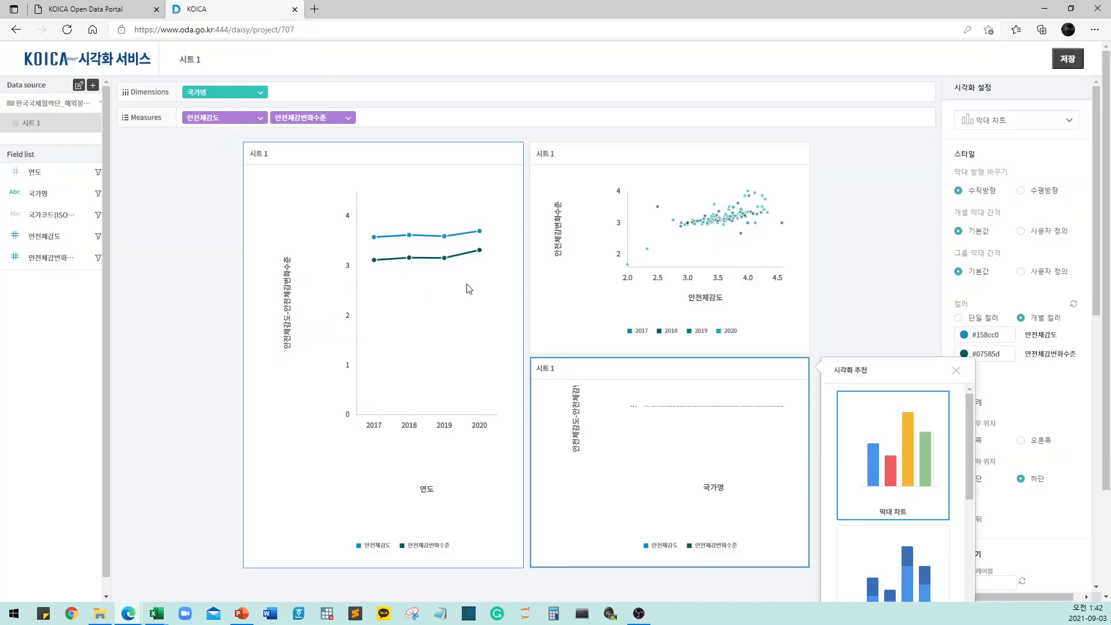
scroll(918, 446, "down", 10)
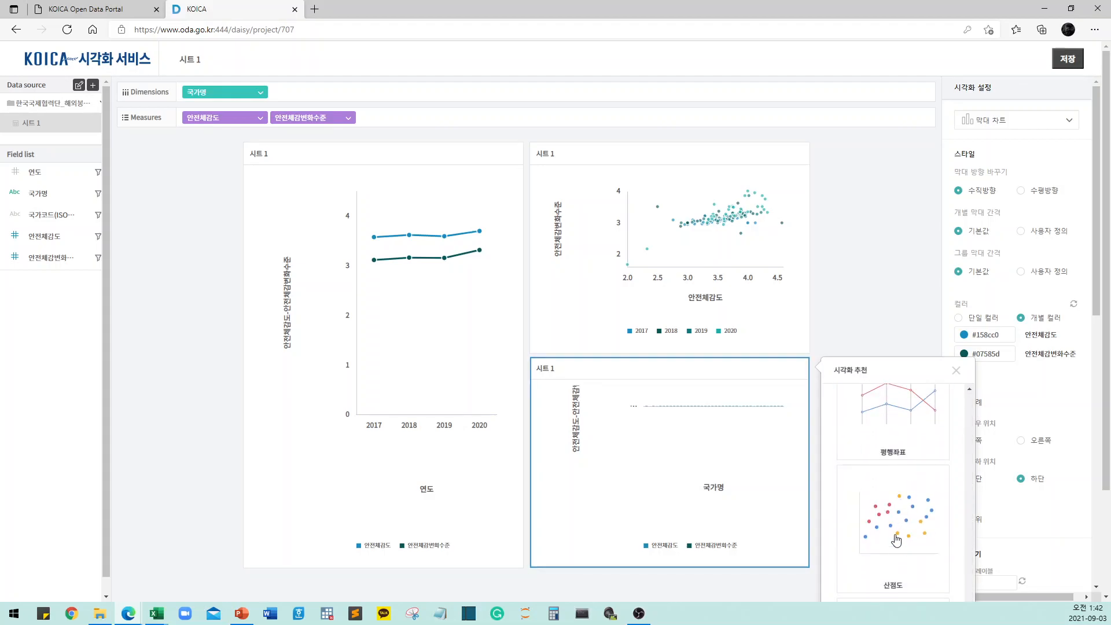
left_click(889, 531)
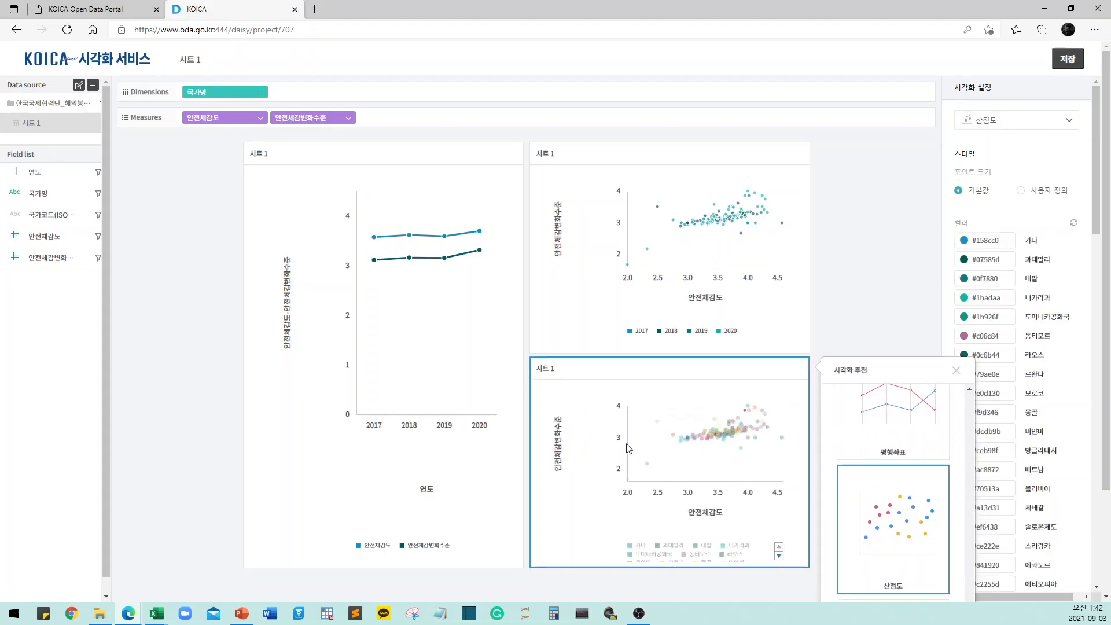
Deselect the lower-right scatter plot and select the line chart in the tall pane for styling
mouse_move(710, 446)
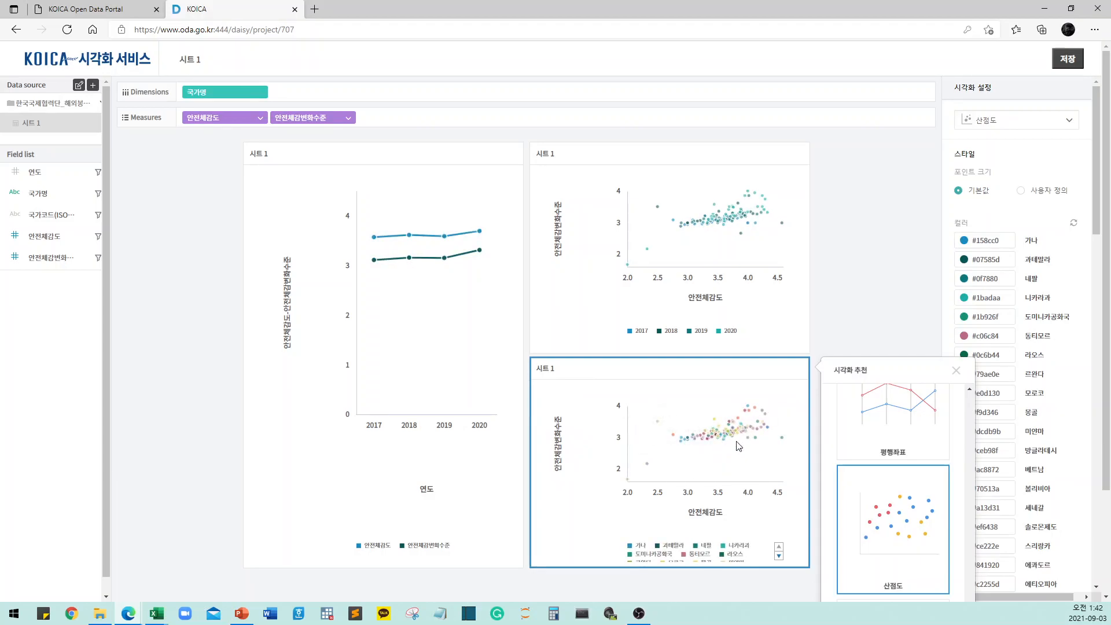
left_click(863, 319)
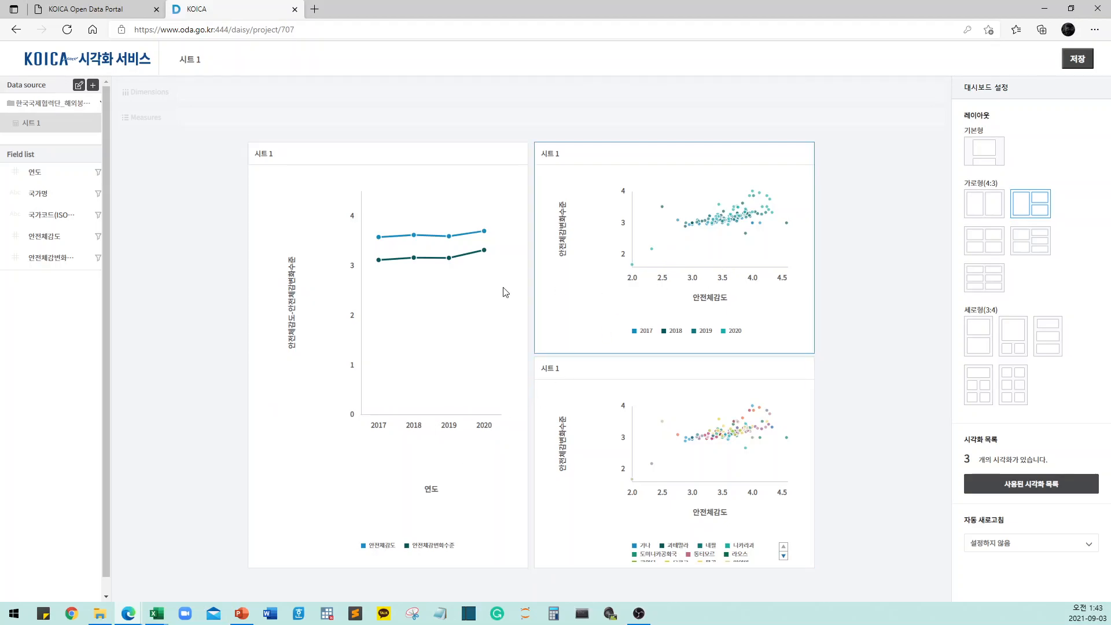
left_click(283, 194)
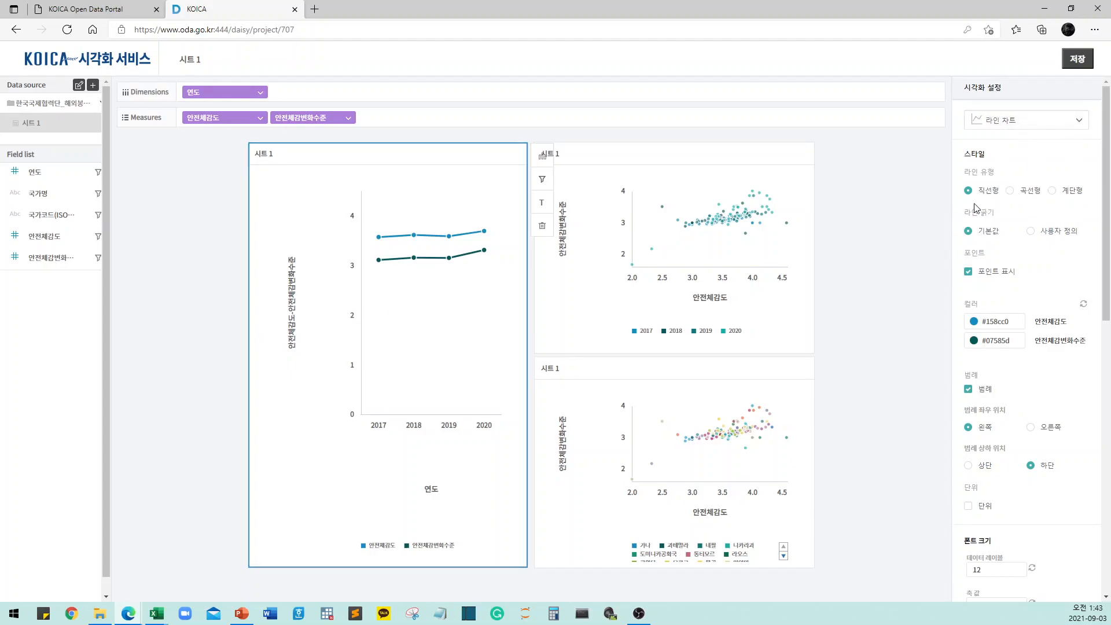
Try the 곡선형 and 계단형 line types on the line chart, restore 직선형, and switch its legend off and back on
left_click(1011, 191)
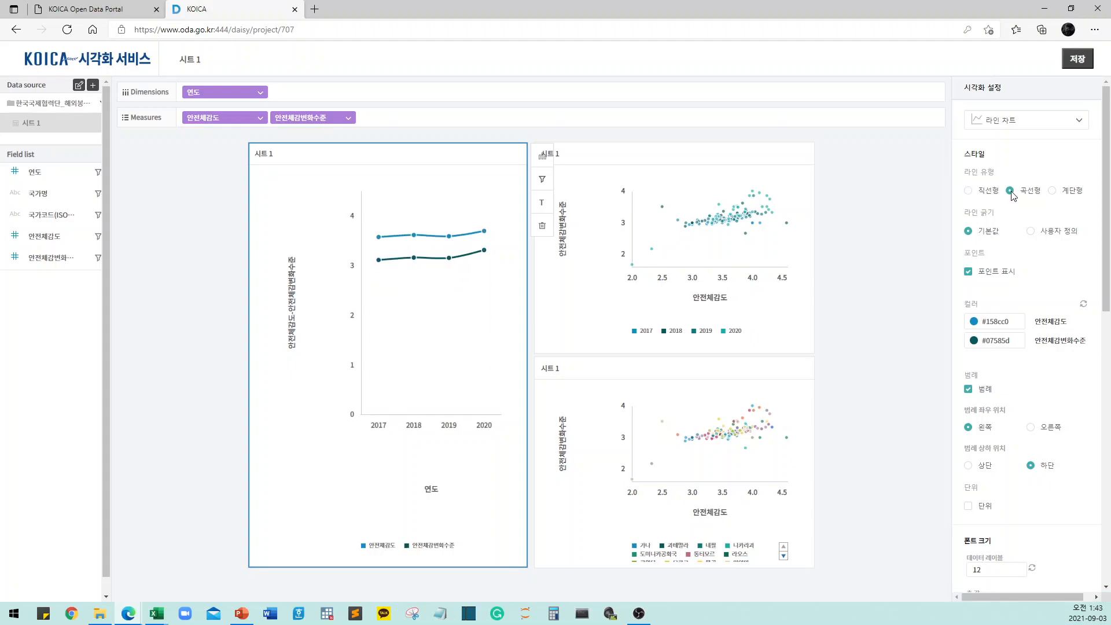
left_click(1072, 195)
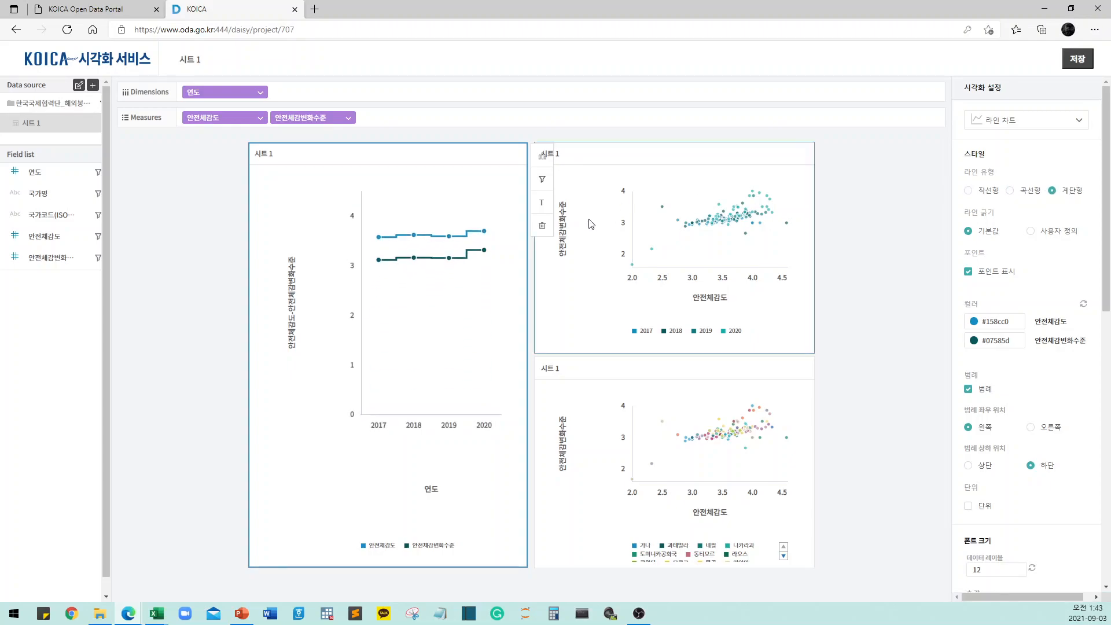
left_click(987, 194)
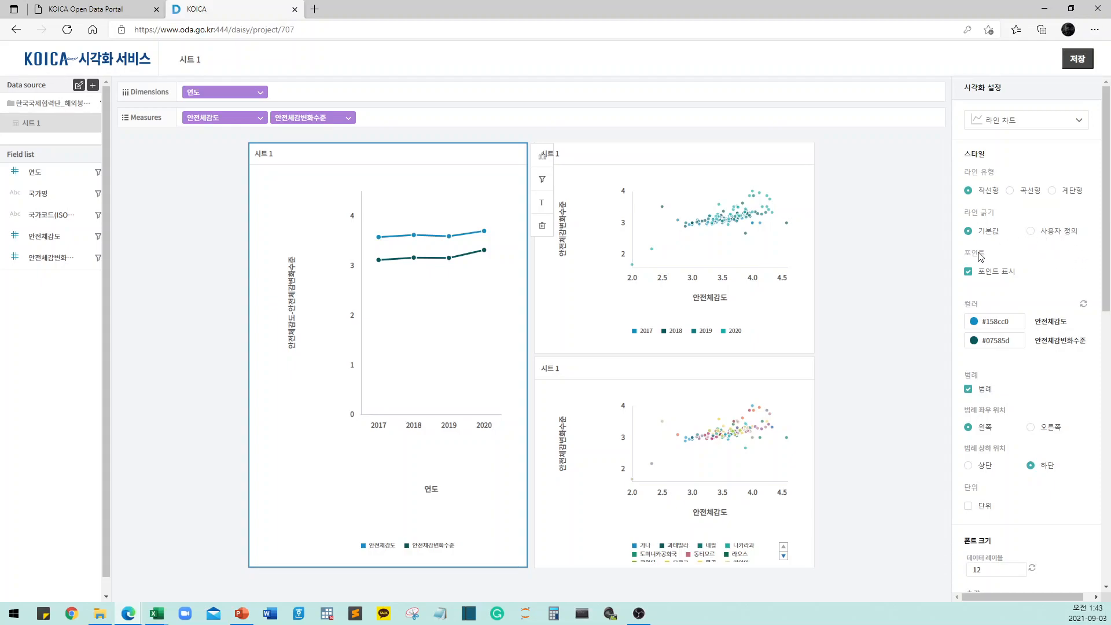
left_click(968, 389)
left_click(969, 389)
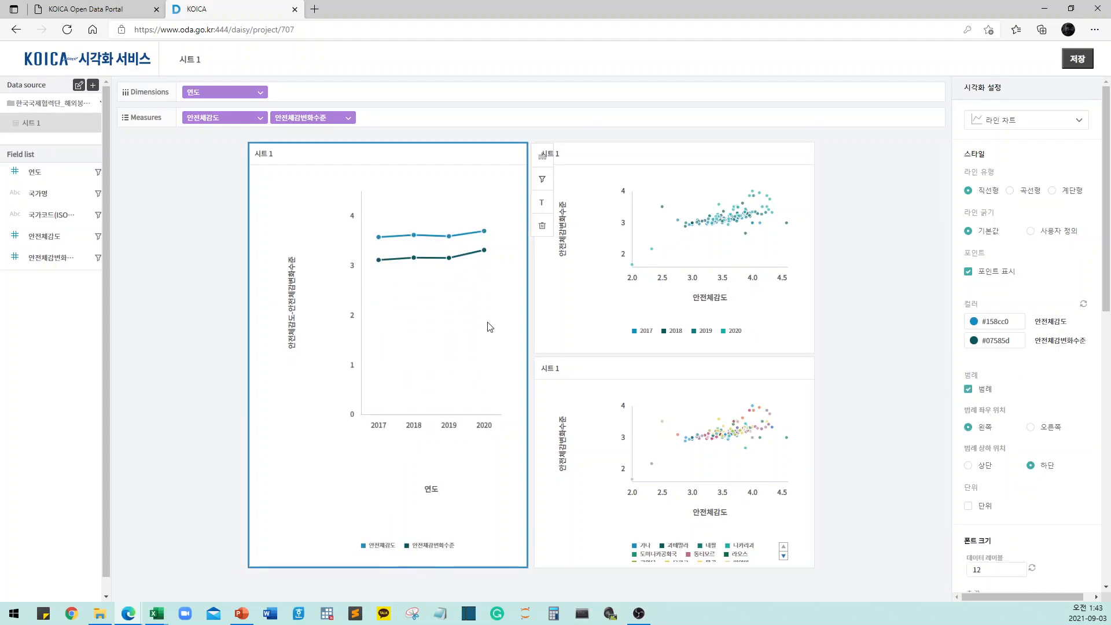
Place the line chart's legend at 상단 and 오른쪽
scroll(977, 323, "down", 3)
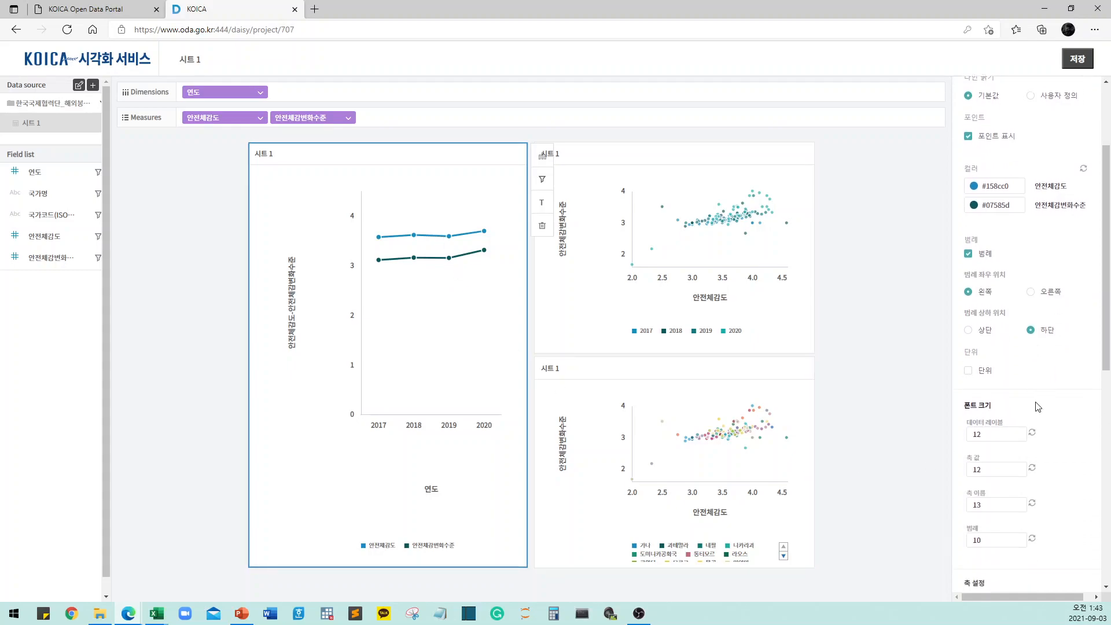
left_click(978, 313)
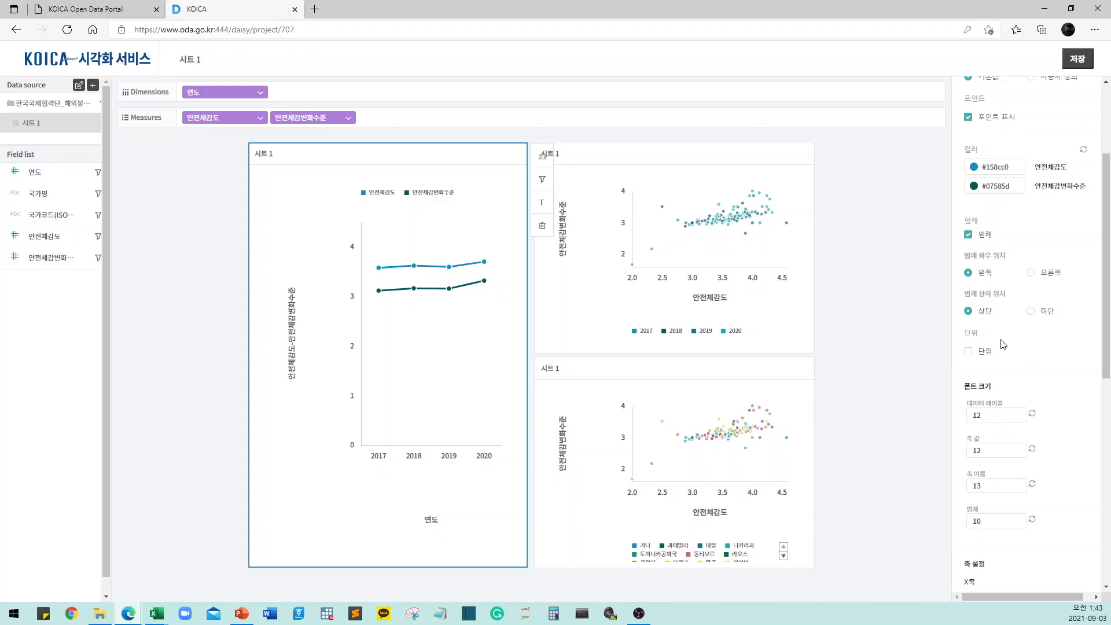
left_click(1051, 275)
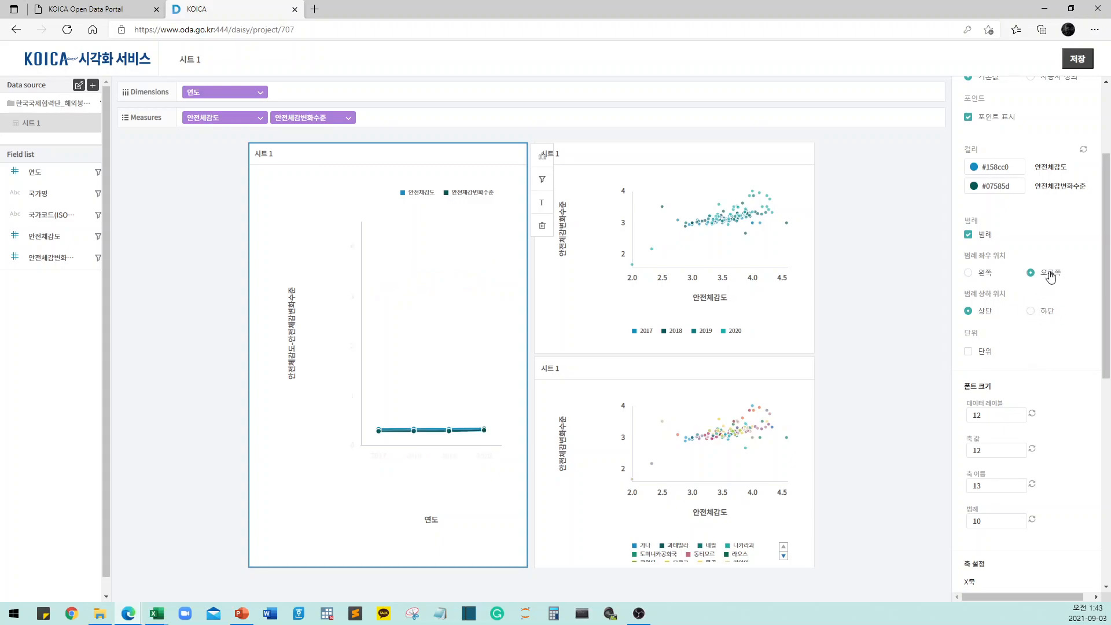
Hide the Y축 이름 and X축 이름 on the line chart
scroll(984, 313, "down", 5)
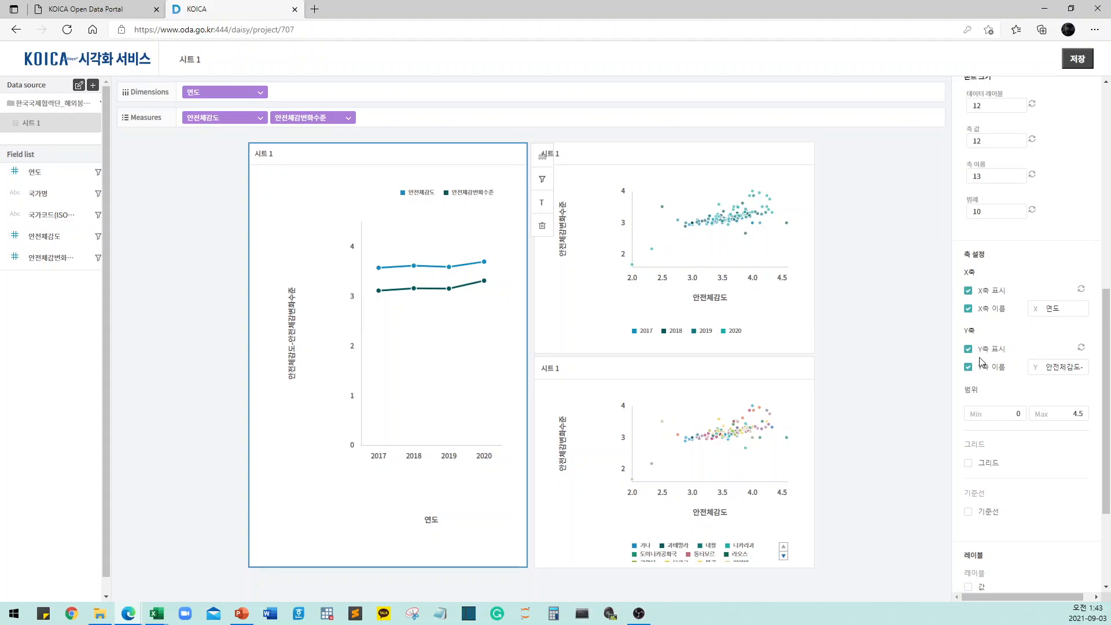
left_click(991, 371)
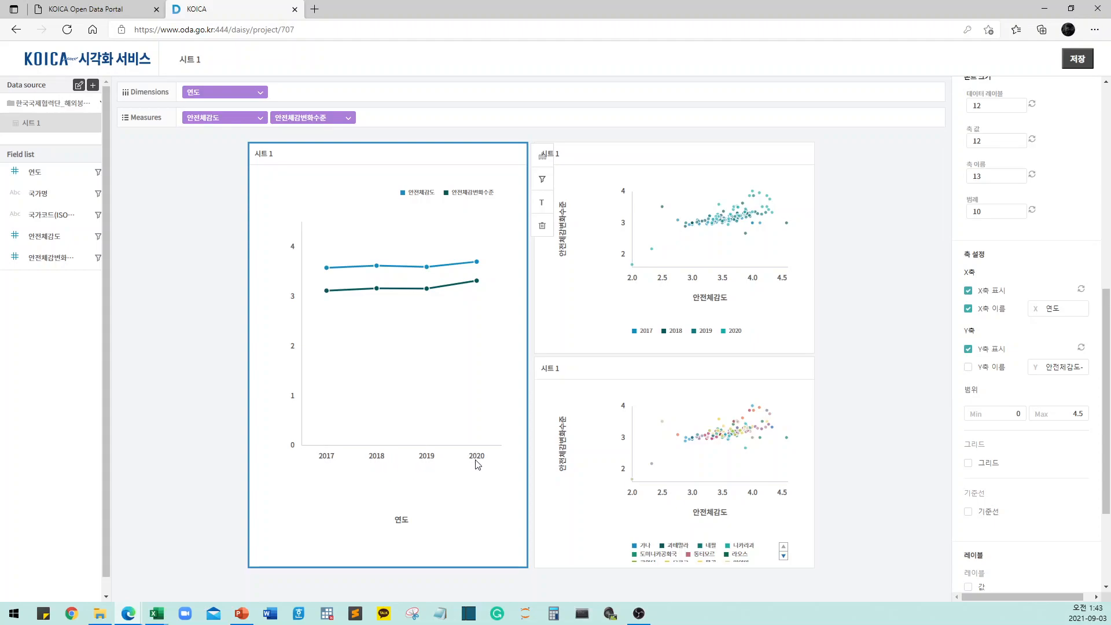
left_click(980, 313)
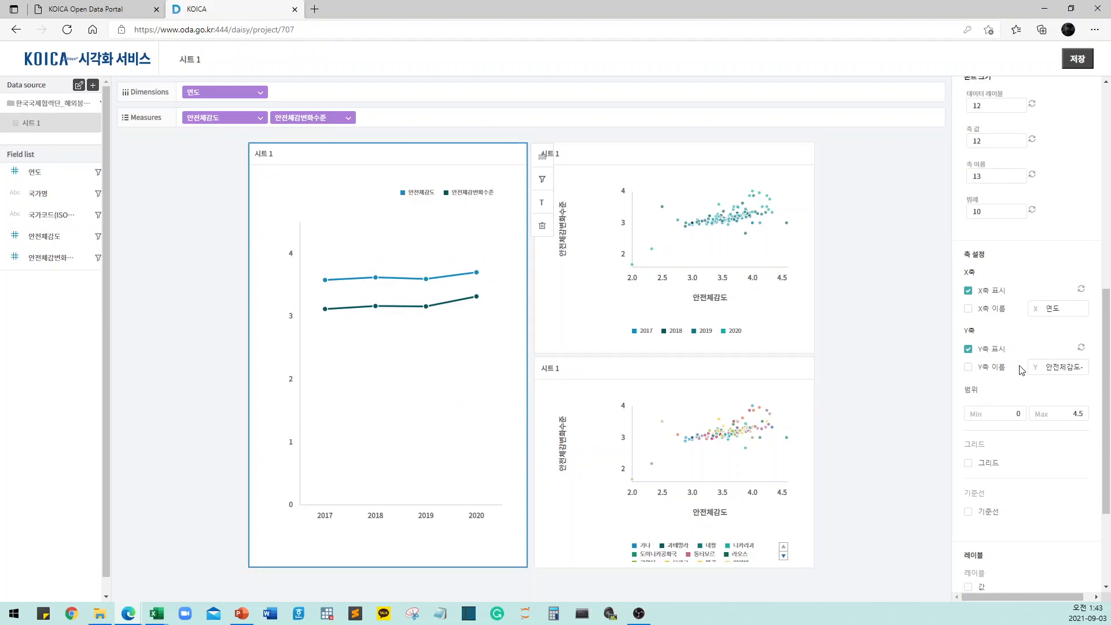
Turn on the line chart's 그리드 and set the maximum of its Y축 범위 to 5
scroll(1023, 346, "down", 3)
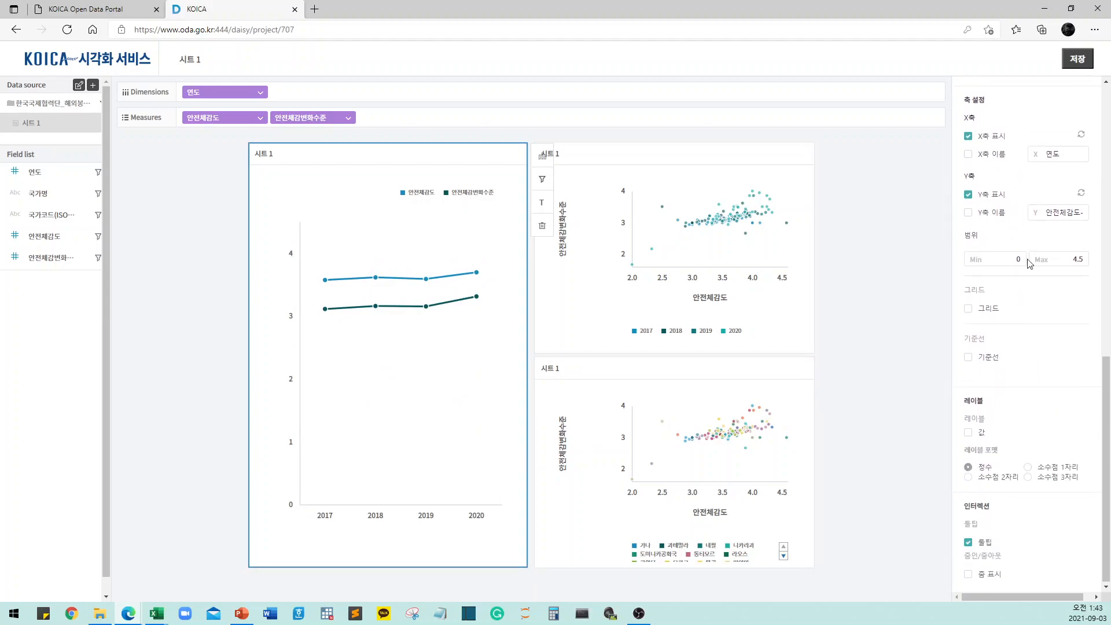
left_click(969, 311)
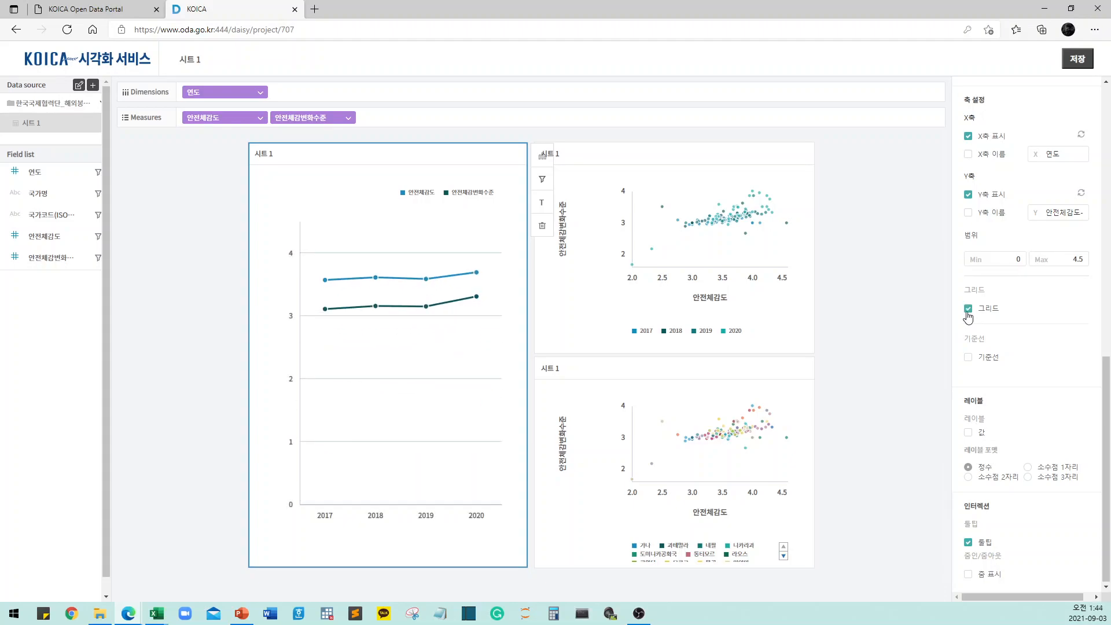
left_click(1002, 264)
left_click(1088, 259)
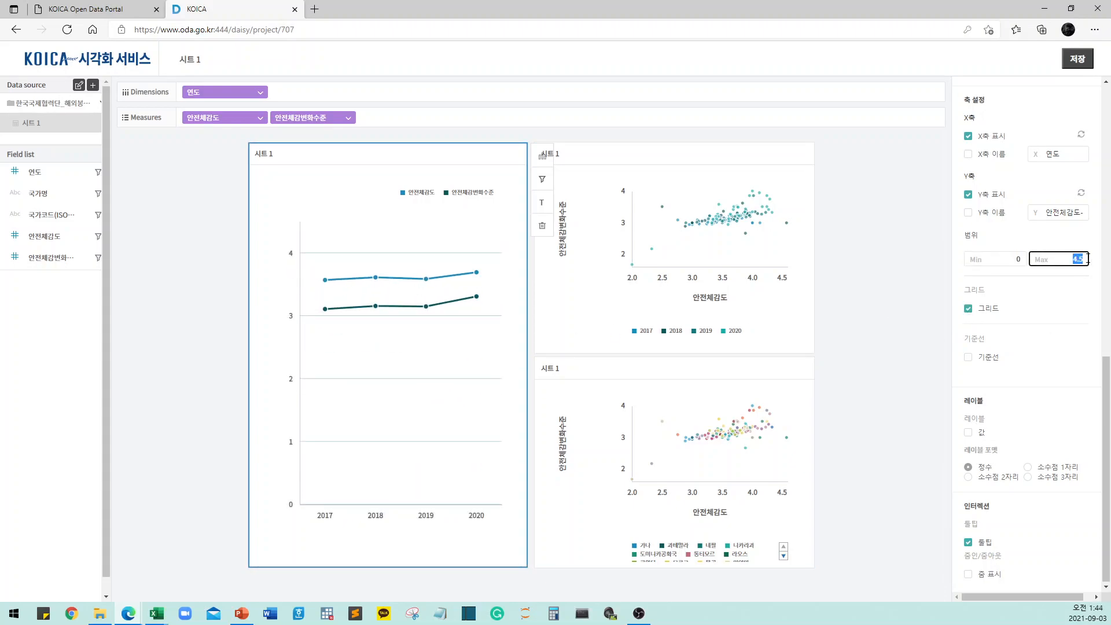
type("5")
left_click(1016, 260)
left_click(929, 293)
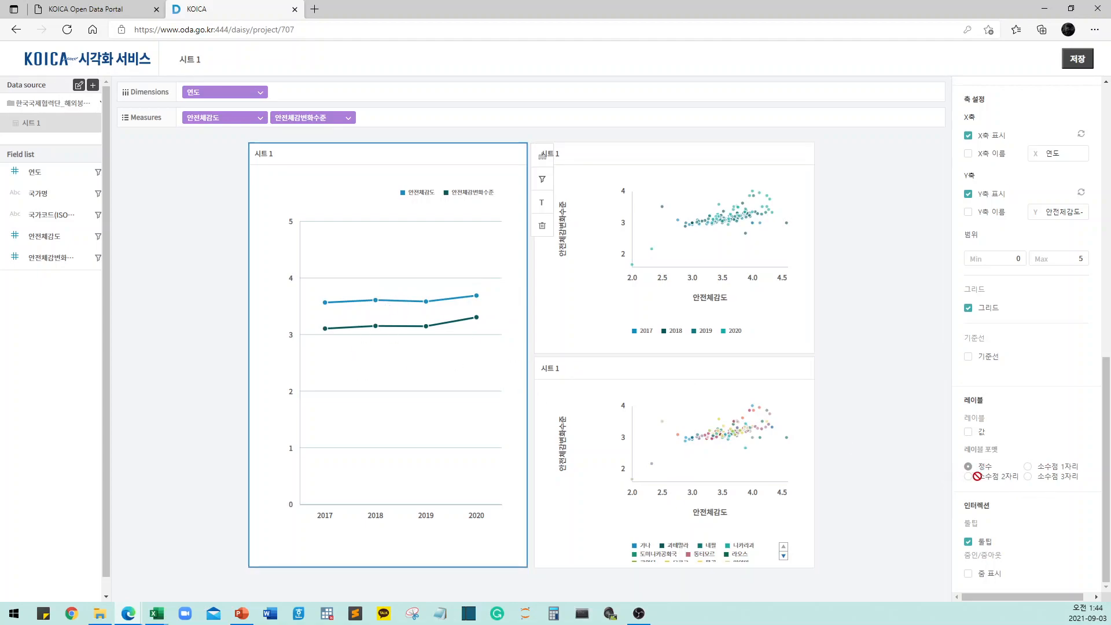
Show 값 labels on the line chart, formatted as 소수점 2자리
left_click(969, 434)
left_click(978, 477)
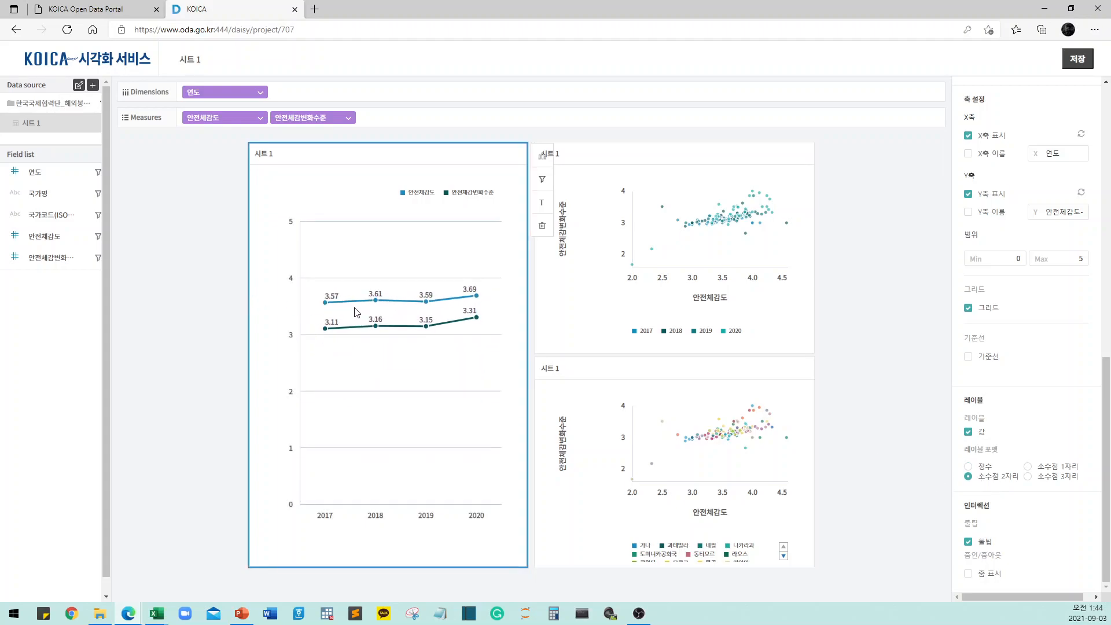
mouse_move(391, 299)
mouse_move(474, 297)
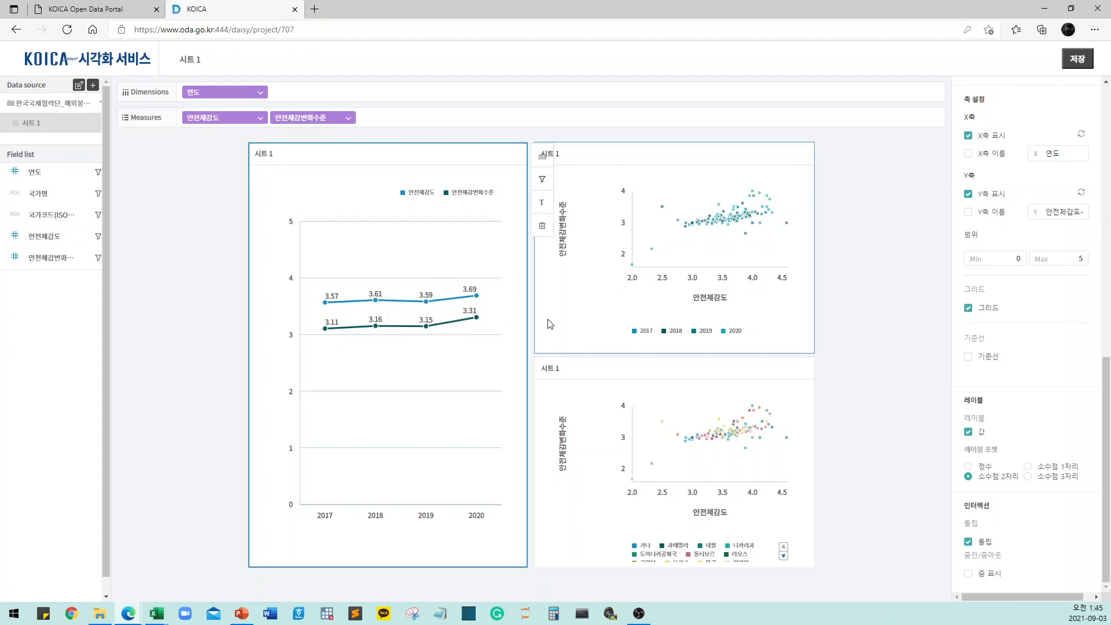
Select the upper-right scatter plot and review its style, legend, axis and label settings
left_click(658, 300)
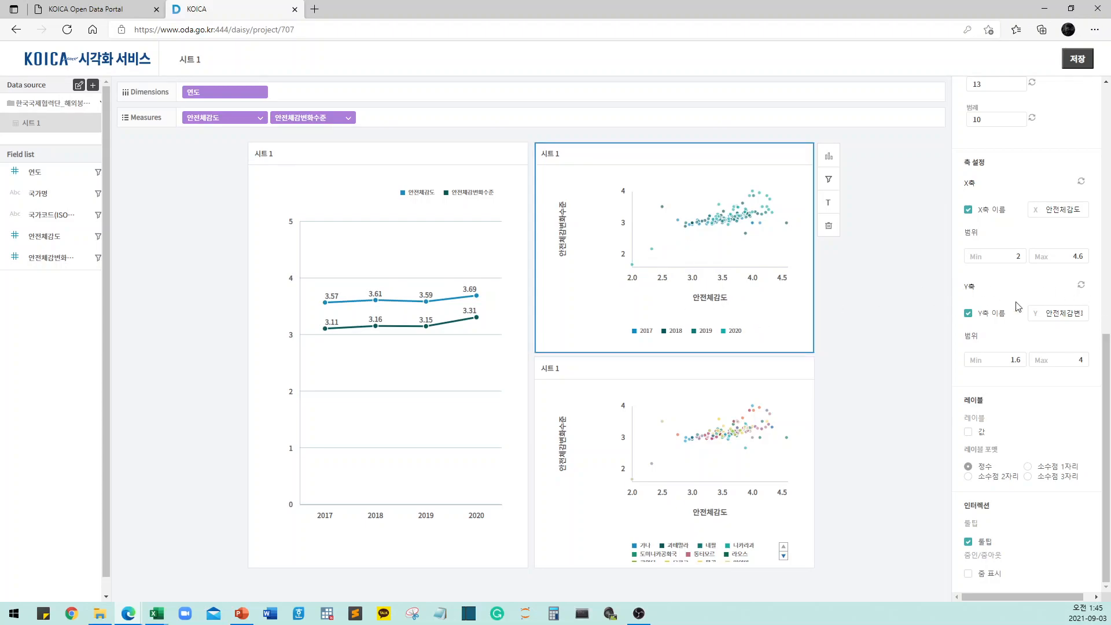
scroll(1040, 283, "up", 1)
scroll(1040, 283, "up", 10)
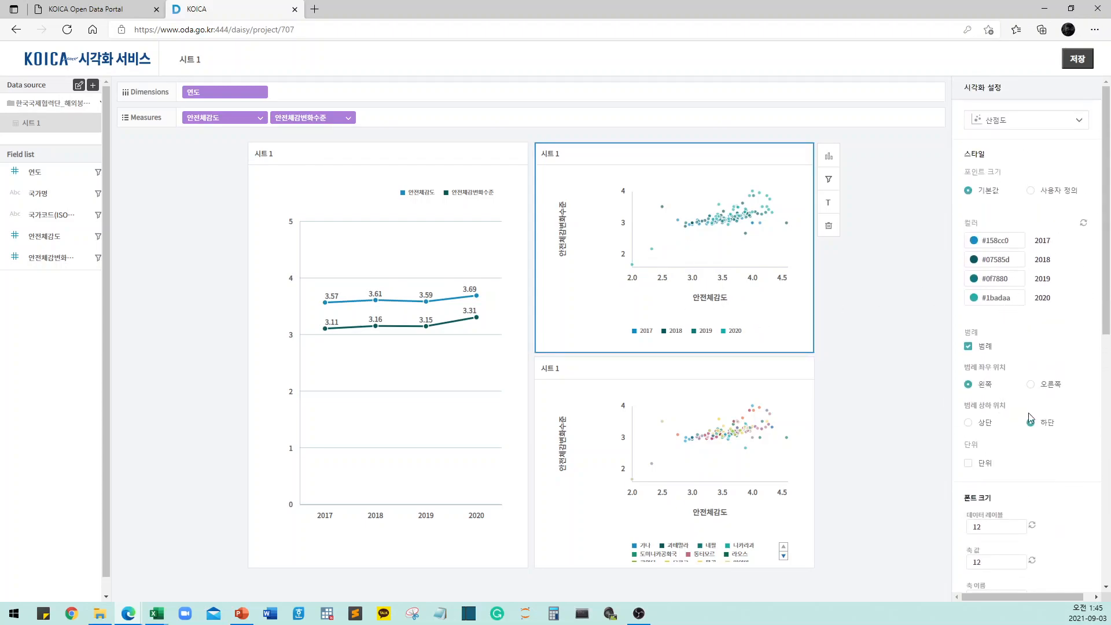
scroll(1041, 414, "down", 6)
scroll(1042, 415, "down", 4)
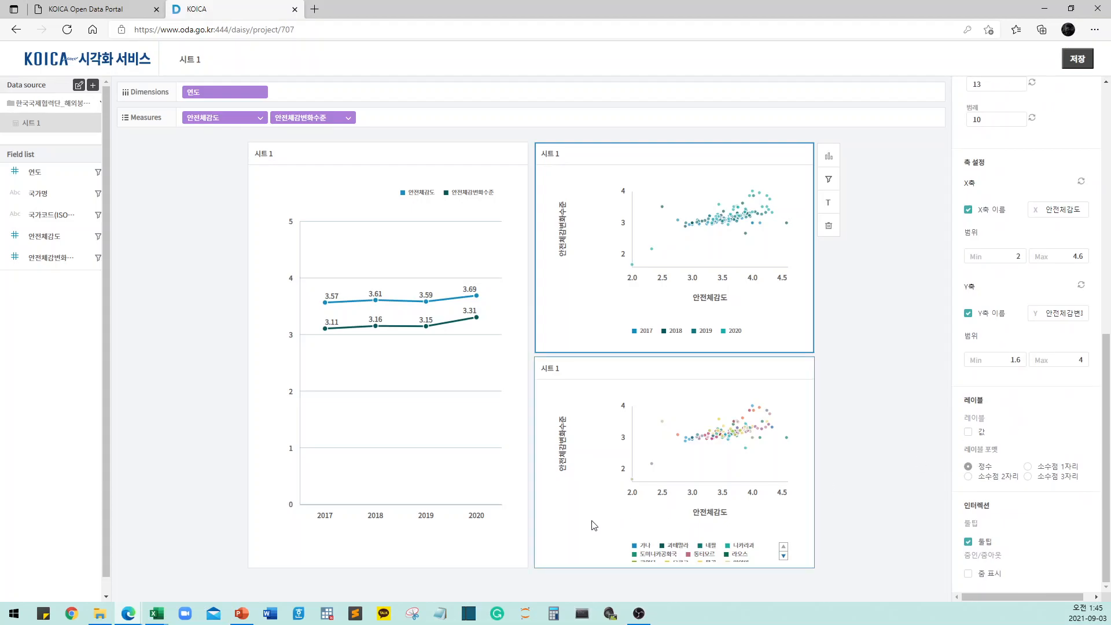
Try hiding the legend of the lower-right scatter plot and switch it back on
left_click(704, 440)
scroll(1008, 334, "up", 5)
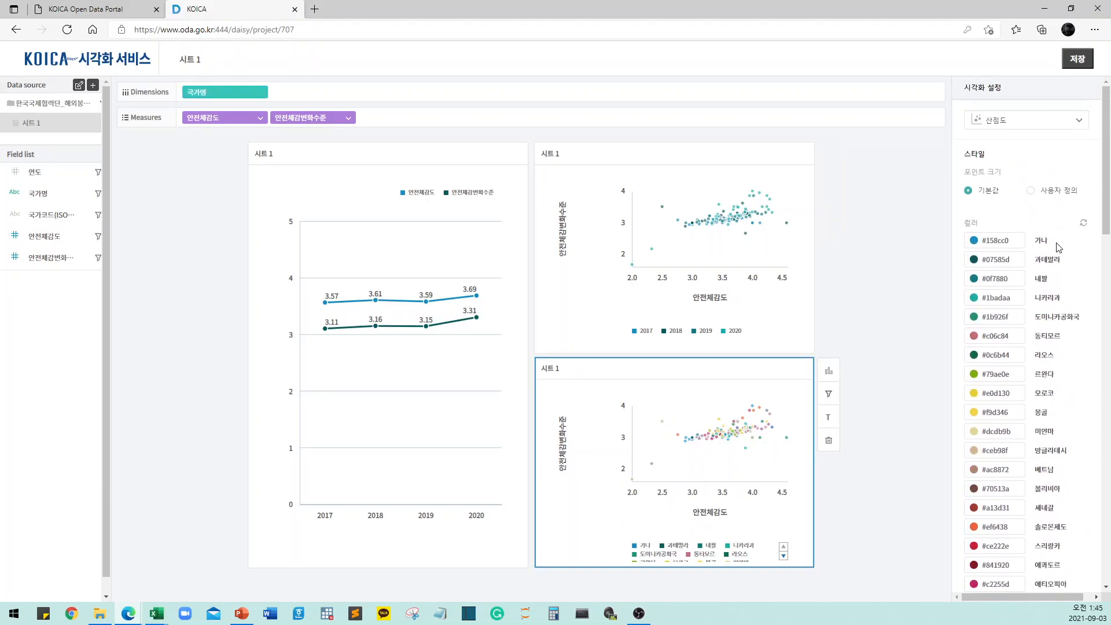
scroll(1024, 324, "down", 15)
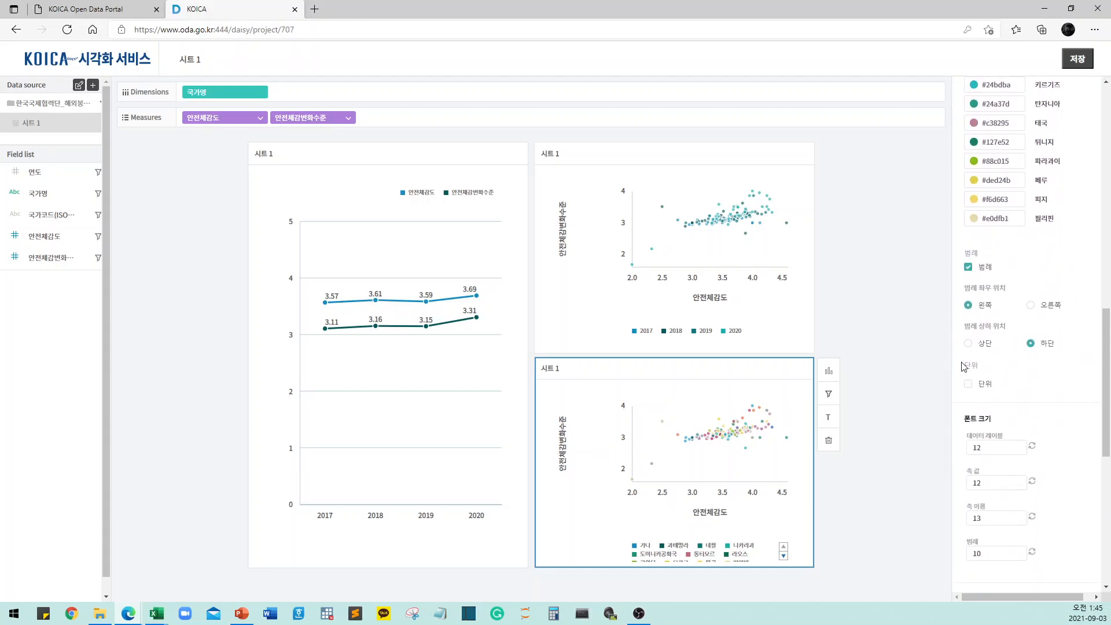
left_click(969, 268)
left_click(971, 269)
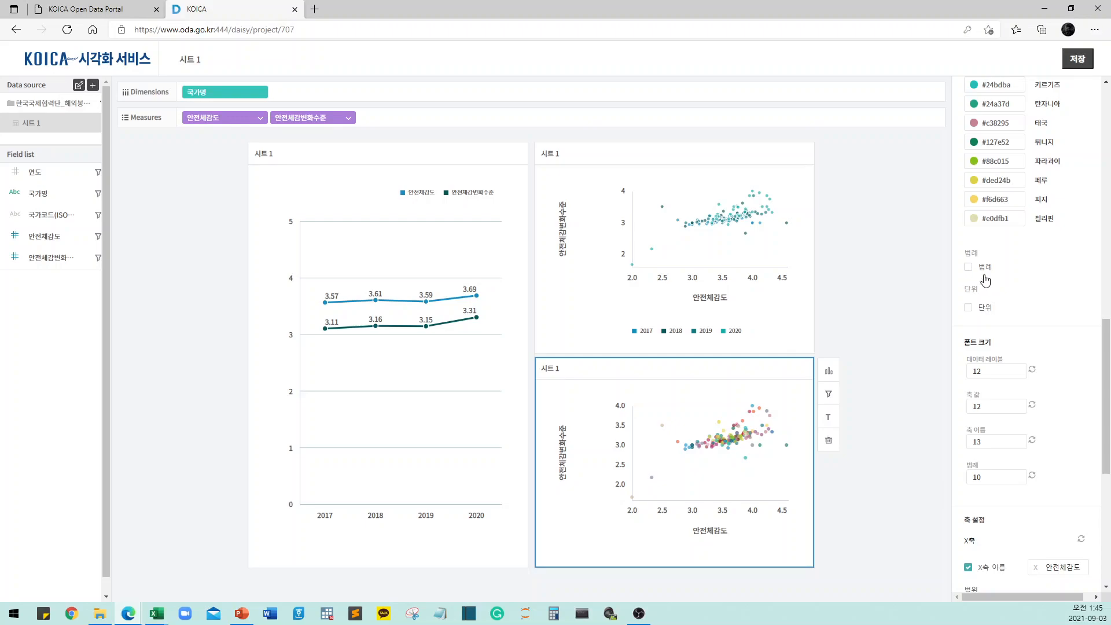
Change the color of 2020 to pure red (#ff0000) in the upper-right scatter plot
left_click(644, 331)
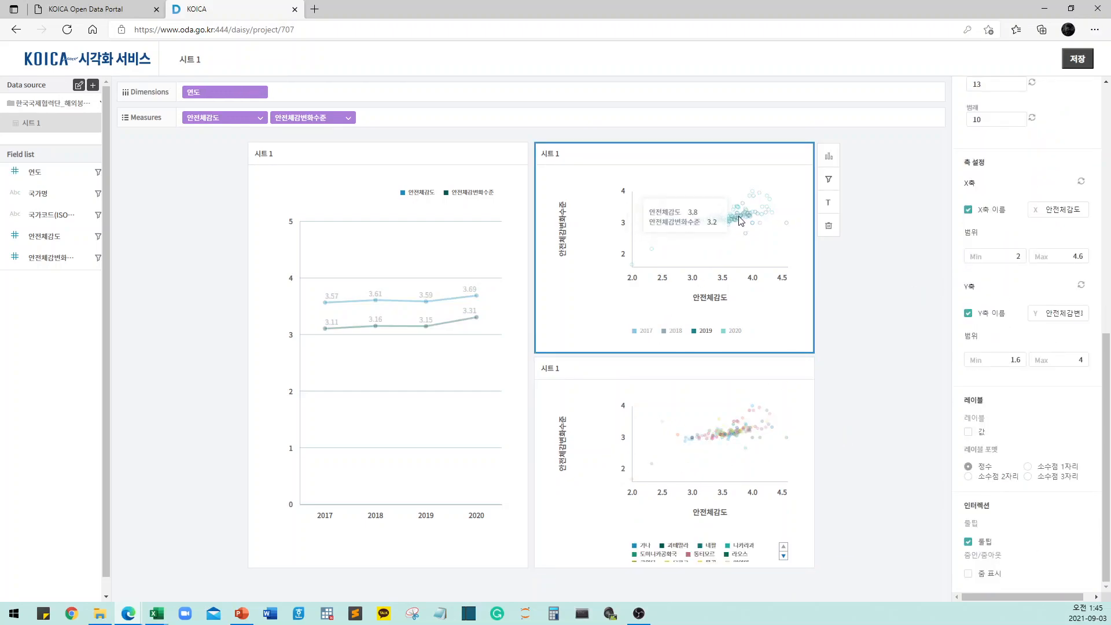
scroll(1019, 272, "up", 10)
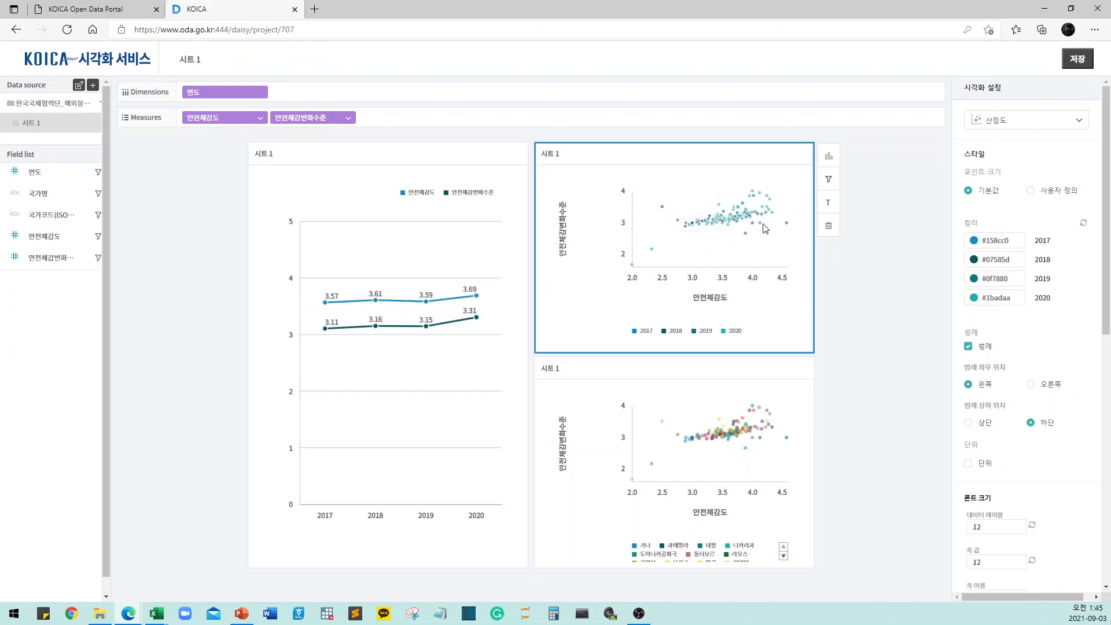
mouse_move(769, 210)
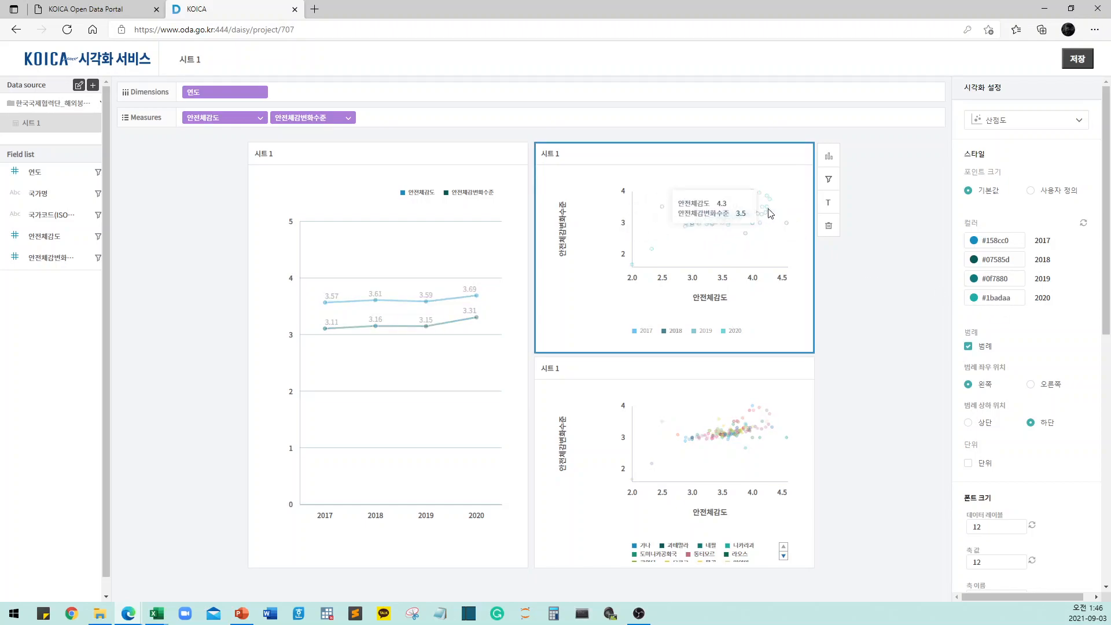
left_click(987, 298)
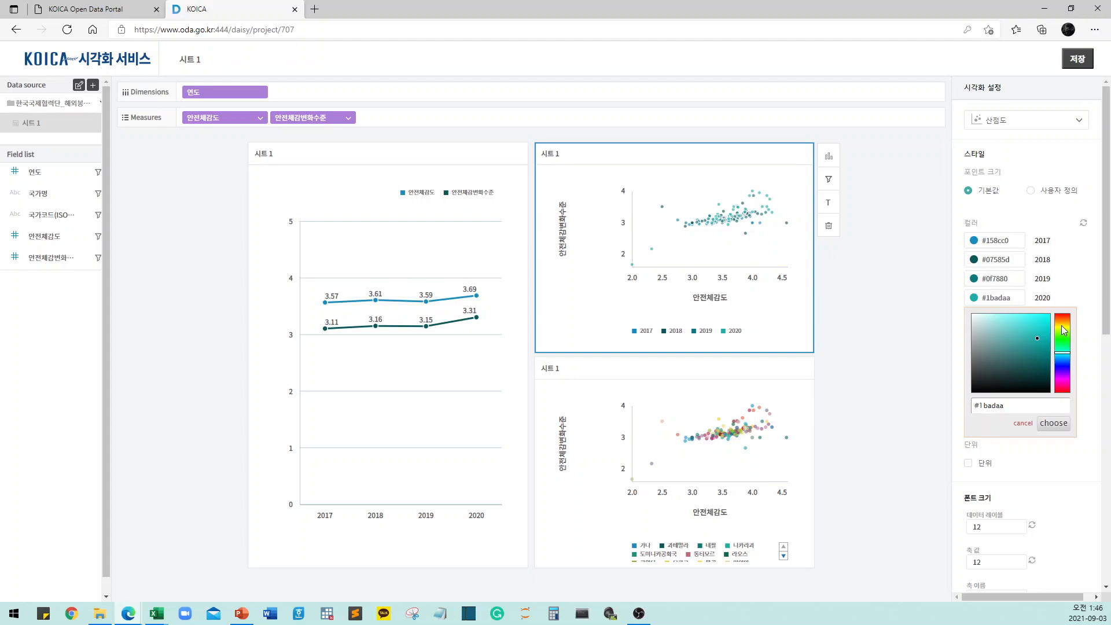
left_click_drag(1062, 352, 1062, 311)
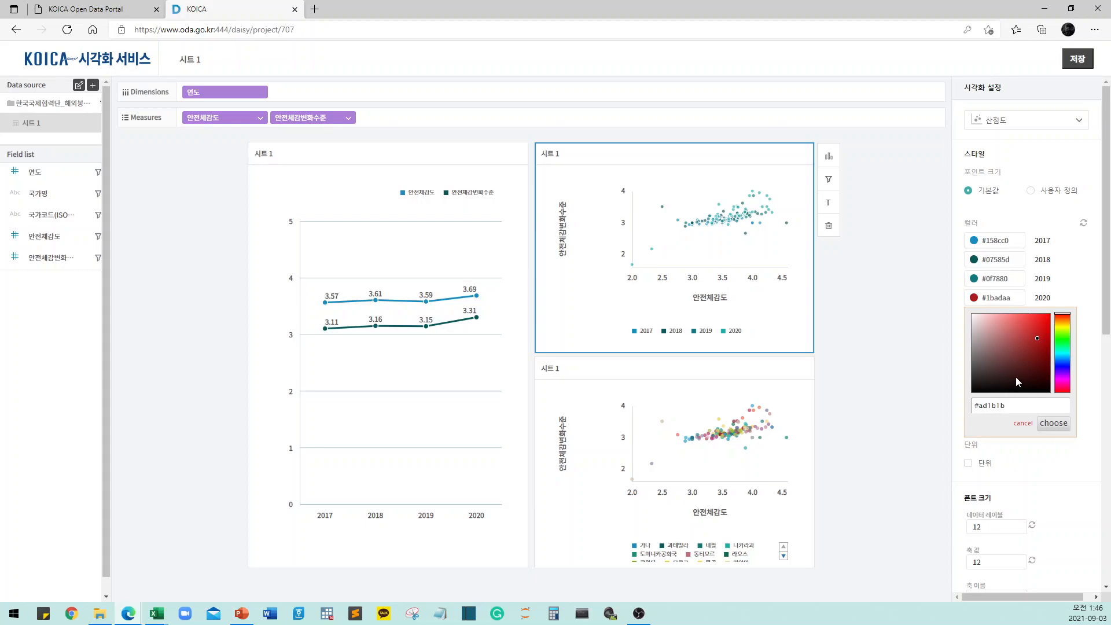
left_click_drag(1038, 340, 1056, 301)
left_click(1053, 423)
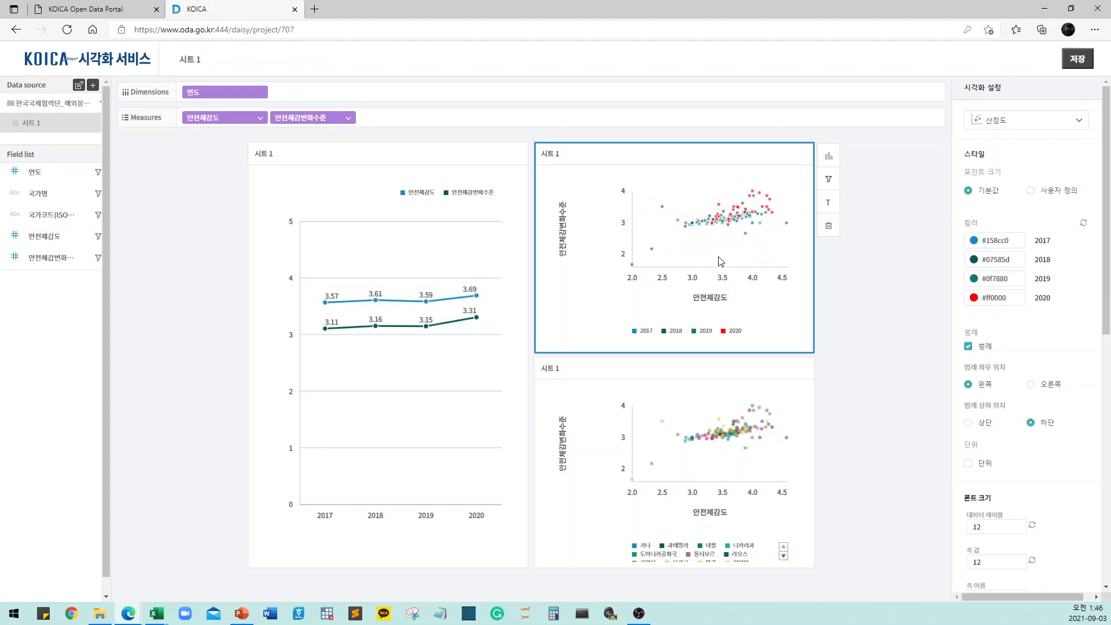
mouse_move(762, 189)
mouse_move(734, 213)
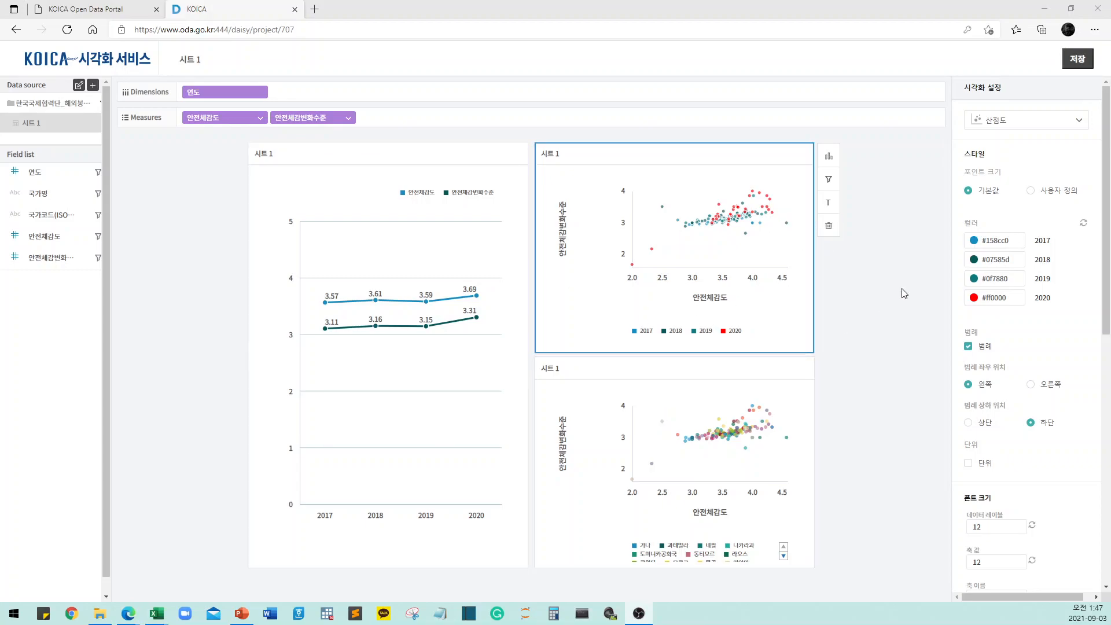
Deselect the scatter plot and title the dashboard 해외봉사단 자가안전 체감도
left_click(868, 288)
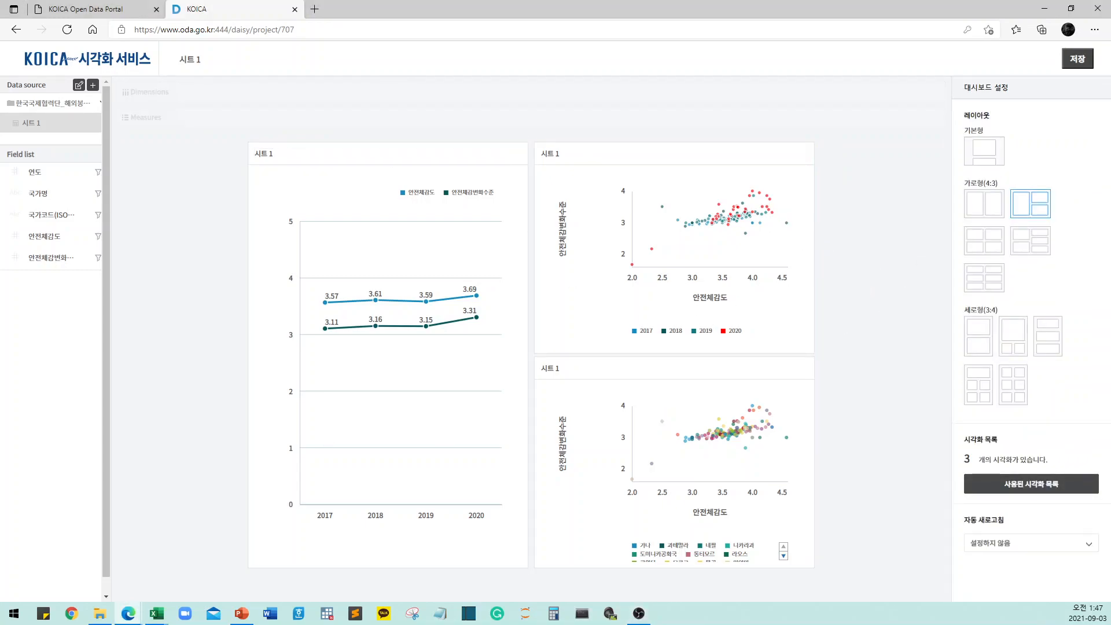
left_click(190, 59)
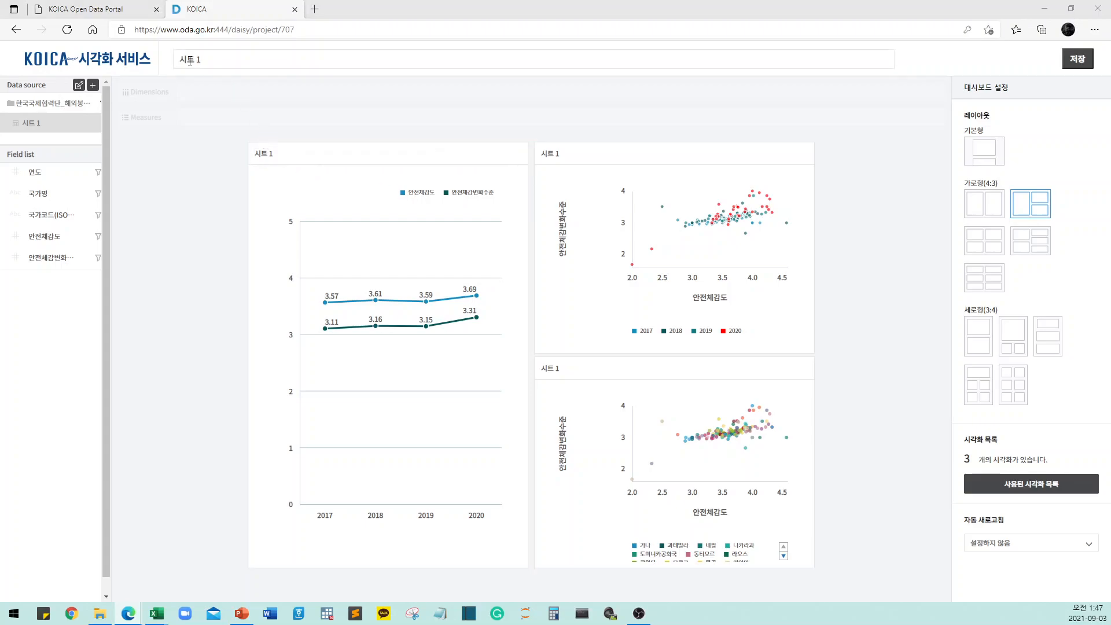
type("go")
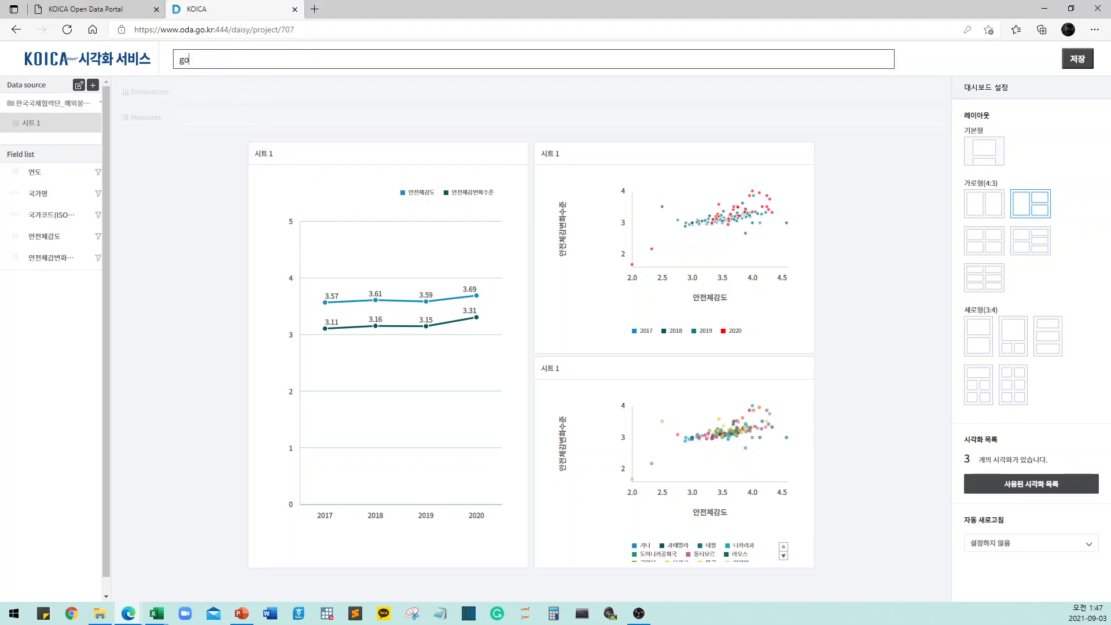
key("BackSpace")
type("해")
key("BackSpace")
key("BackSpace")
type("ㅂ봉사단 자가안전 체감도")
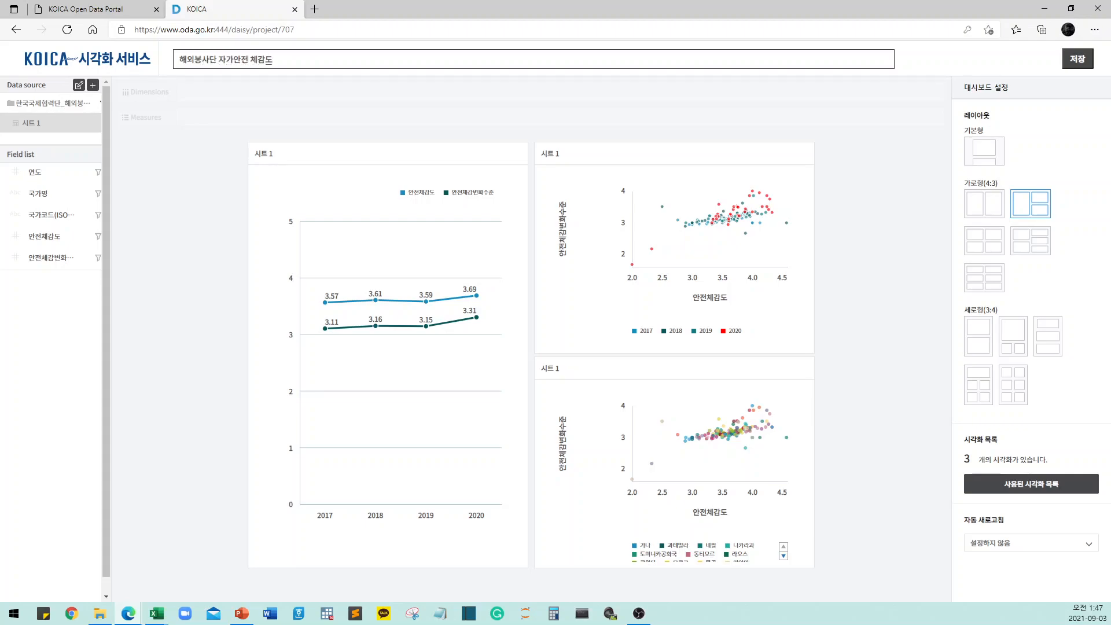
Rename the line chart as 연도별 체감안전 변화
left_click(255, 152)
key("BackSpace")
key("BackSpace")
type("ㅇ연도별")
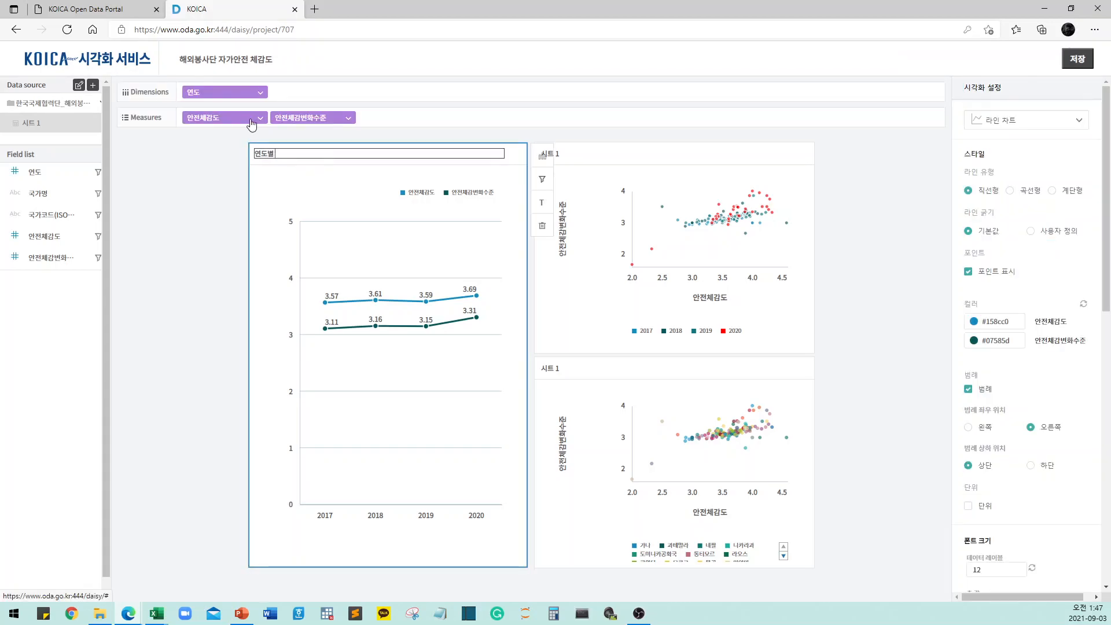
type(" 체감안전 변화")
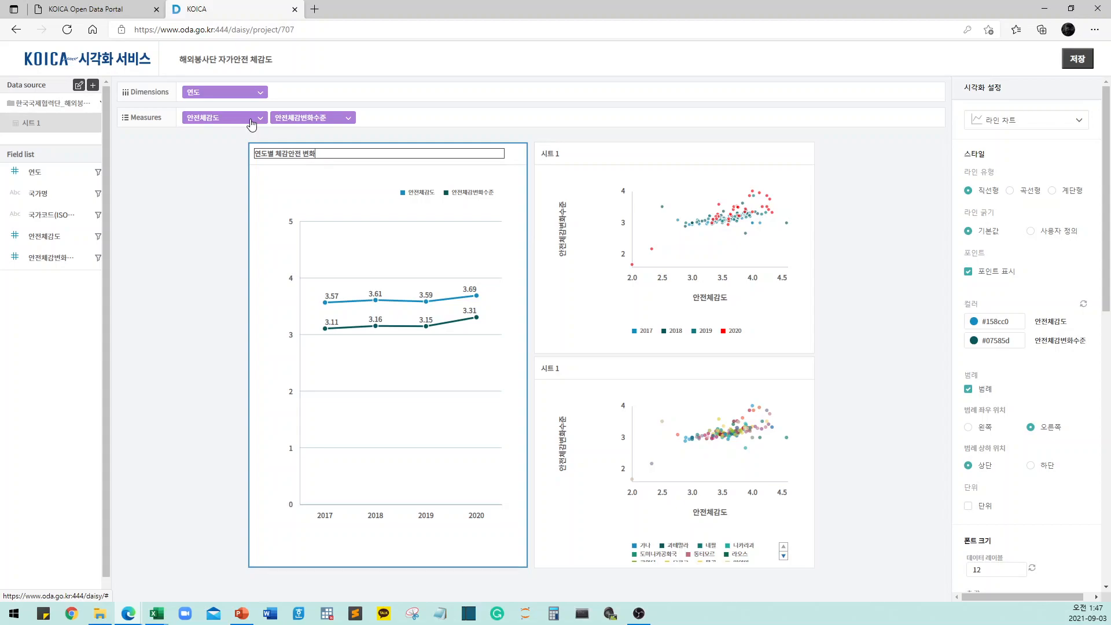
Rename the upper scatter plot as 연도별 산점도 and the lower scatter plot as 국가별 산점도
left_click(564, 154)
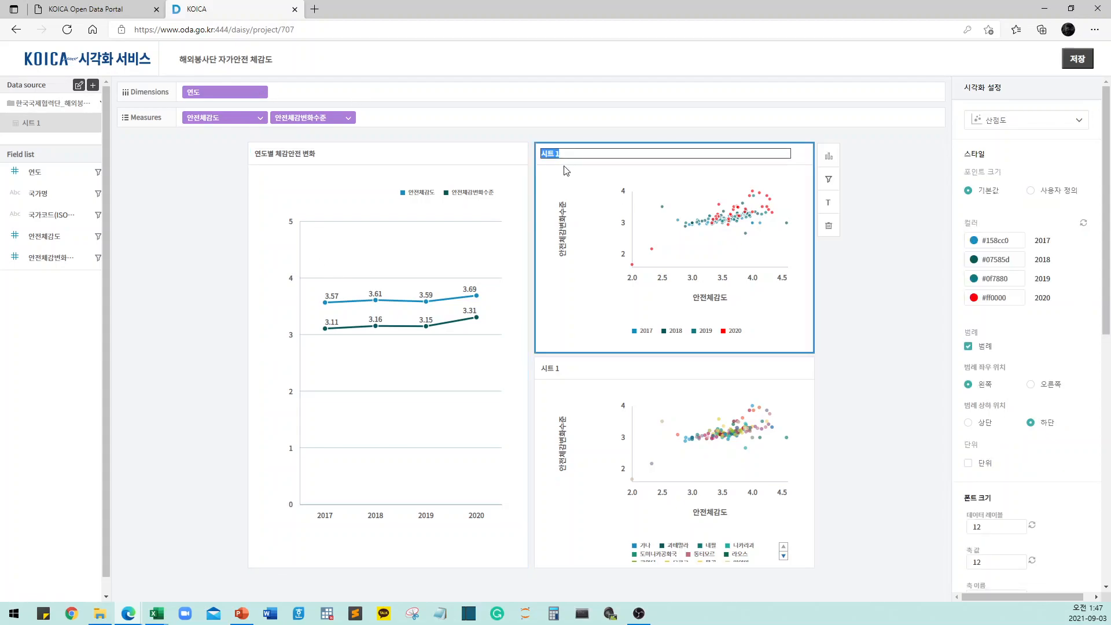
type("연ㄷ별 신")
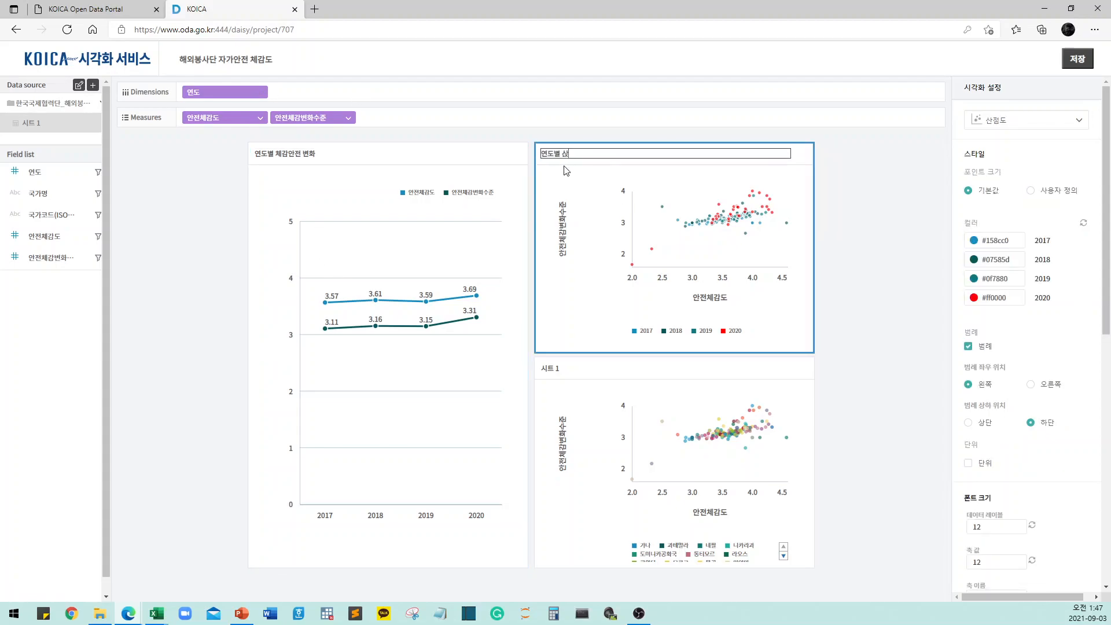
left_click(570, 368)
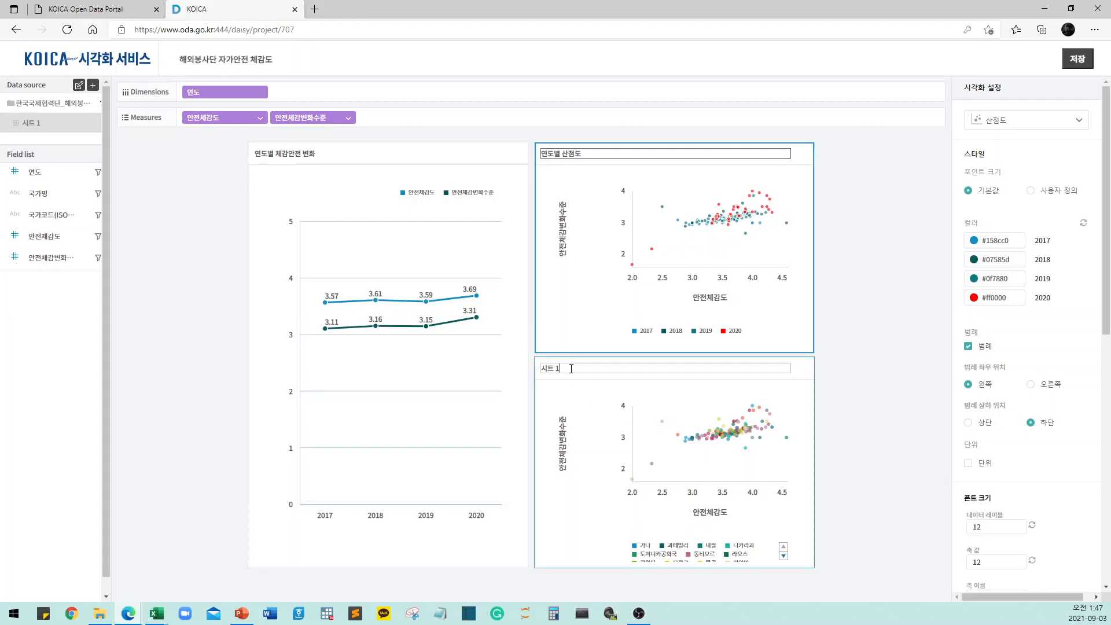
key("BackSpace")
type("구")
type("가별 시점도")
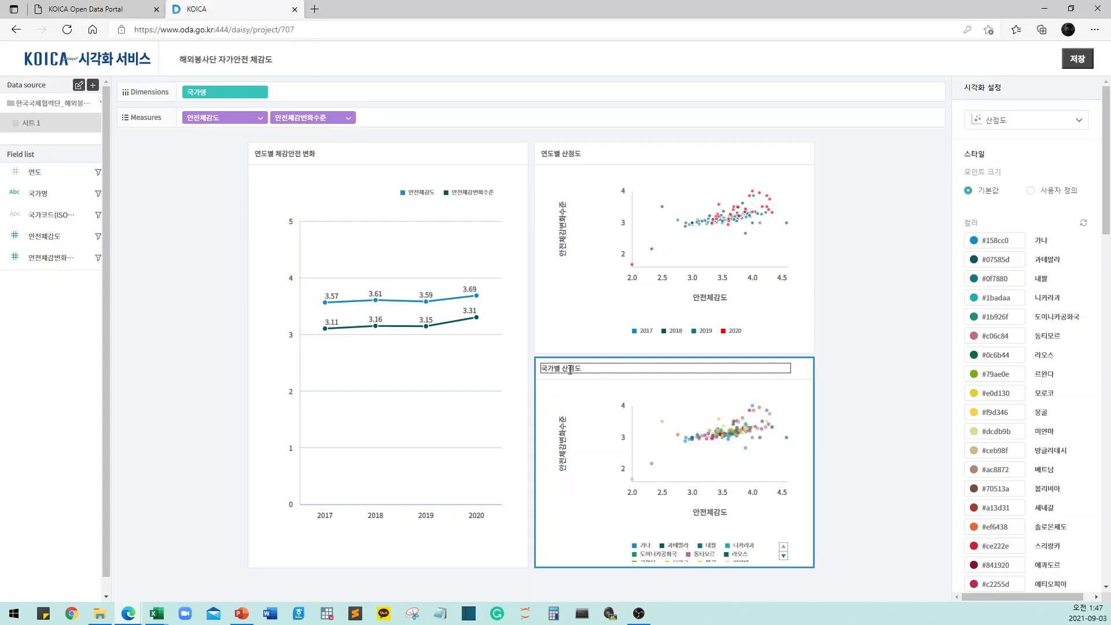
left_click(836, 330)
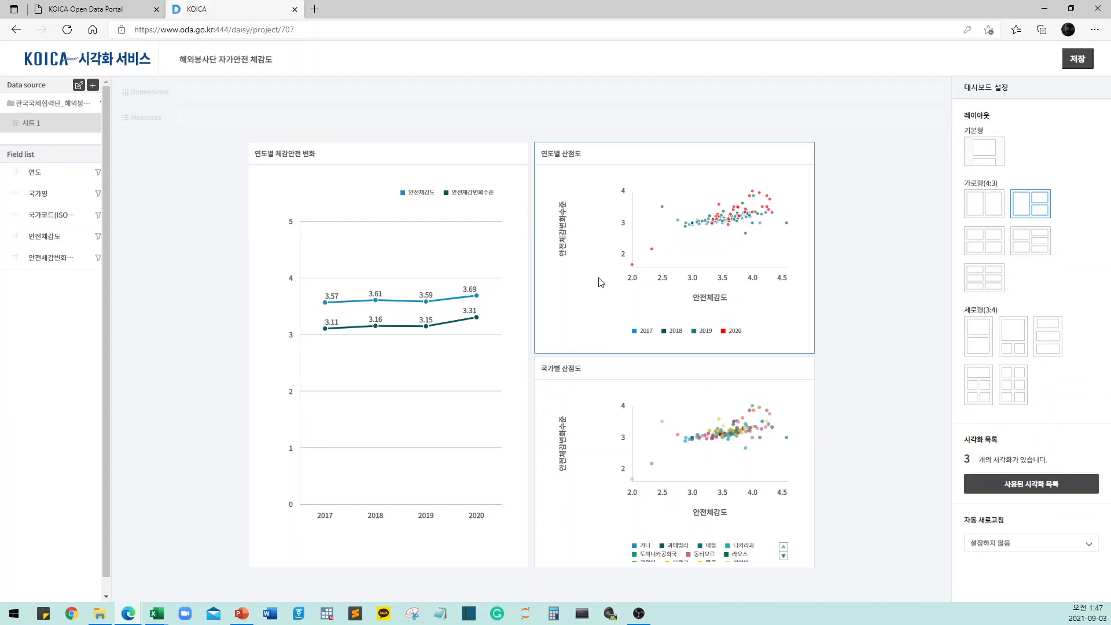
Save the dashboard and download all of its charts together as a PNG image
left_click(1077, 61)
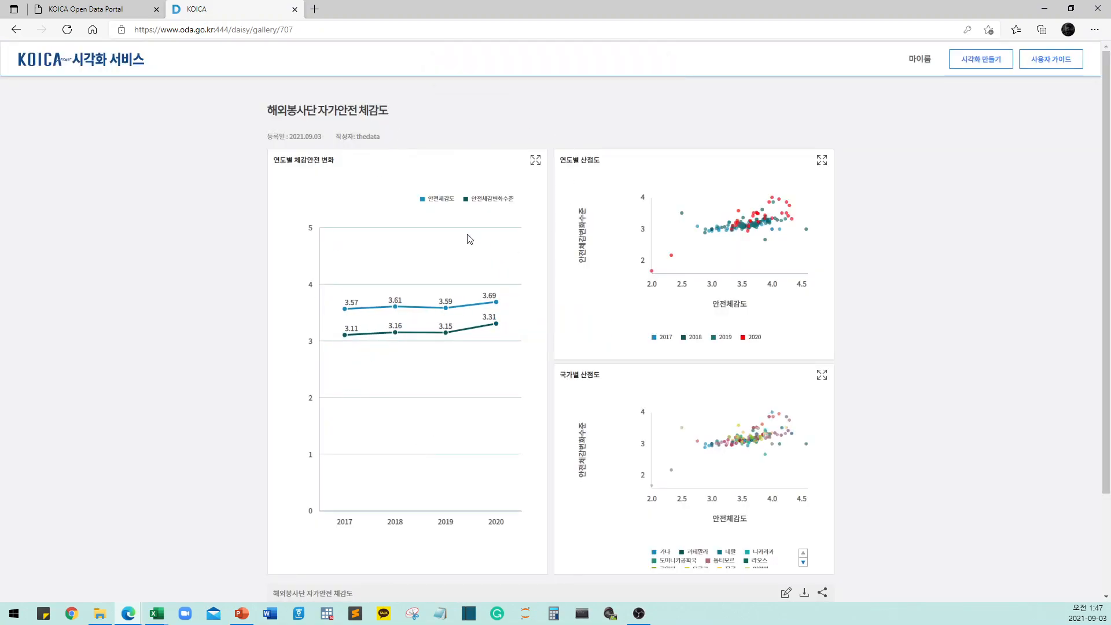
scroll(720, 334, "down", 2)
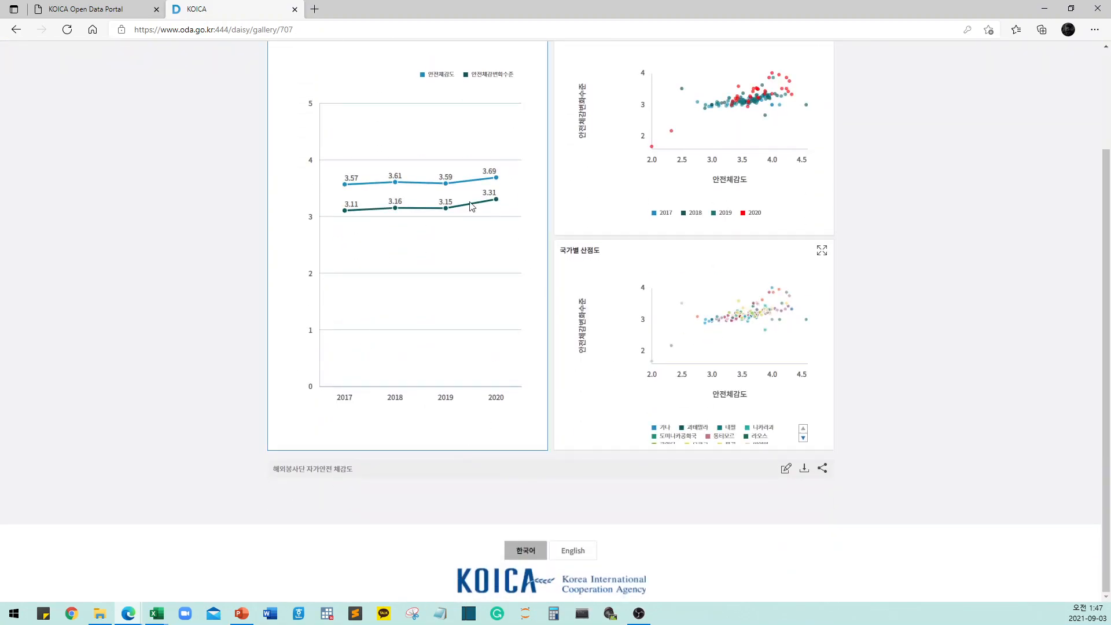
left_click(805, 470)
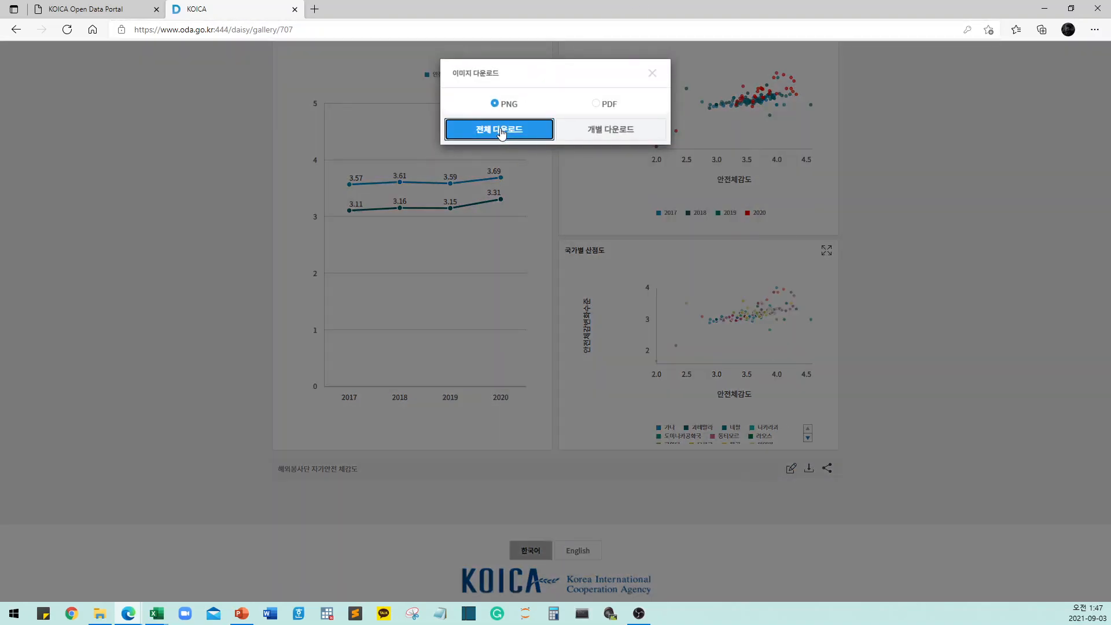
left_click(525, 141)
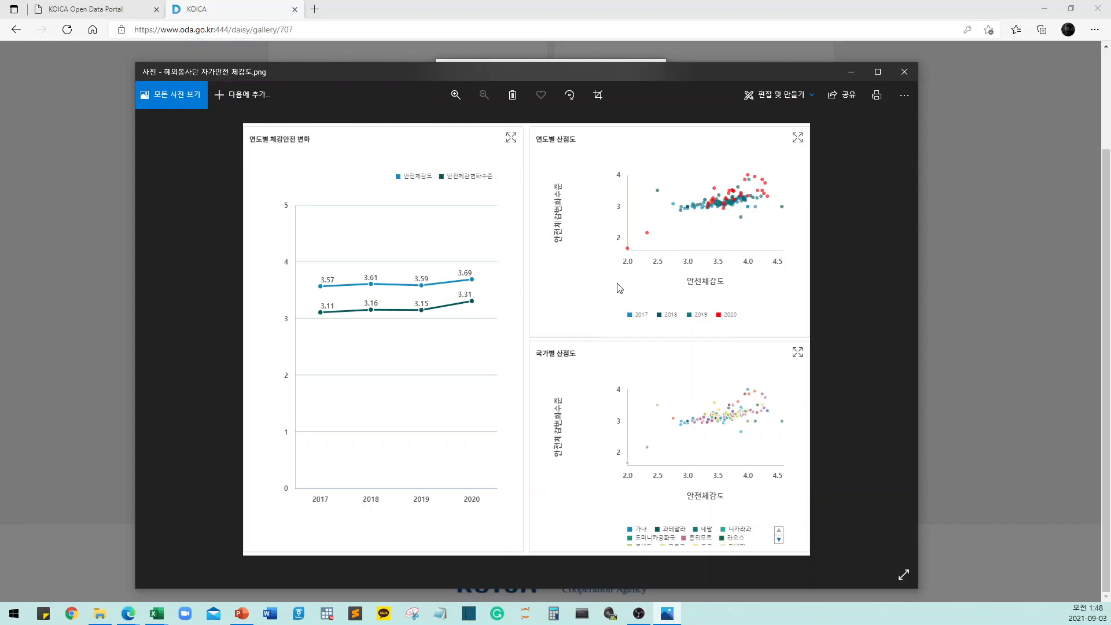
left_click(905, 72)
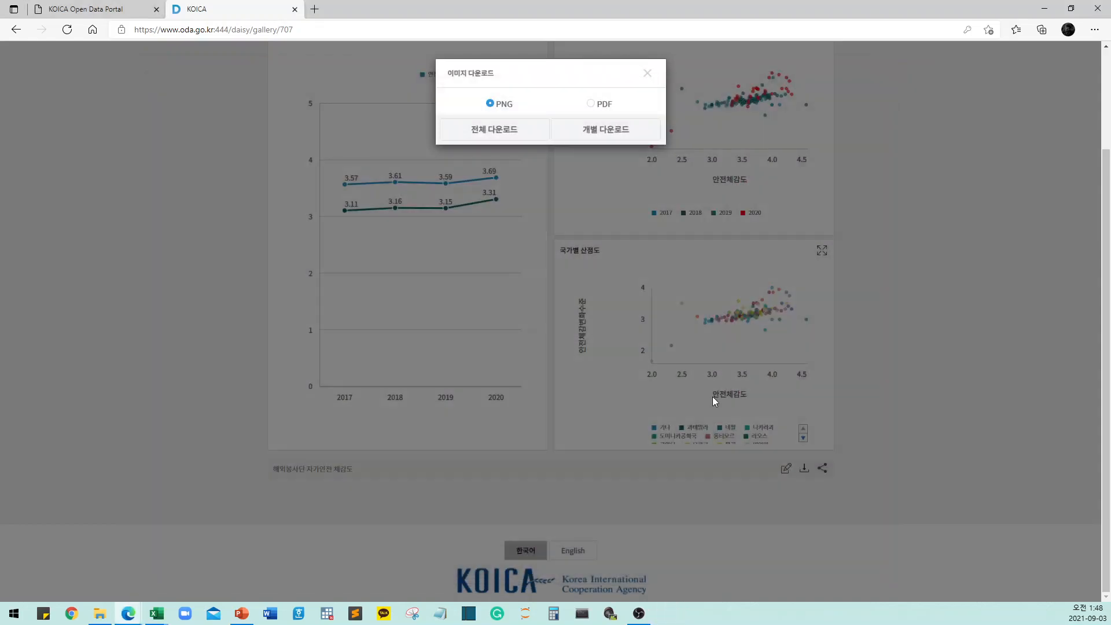
left_click(647, 73)
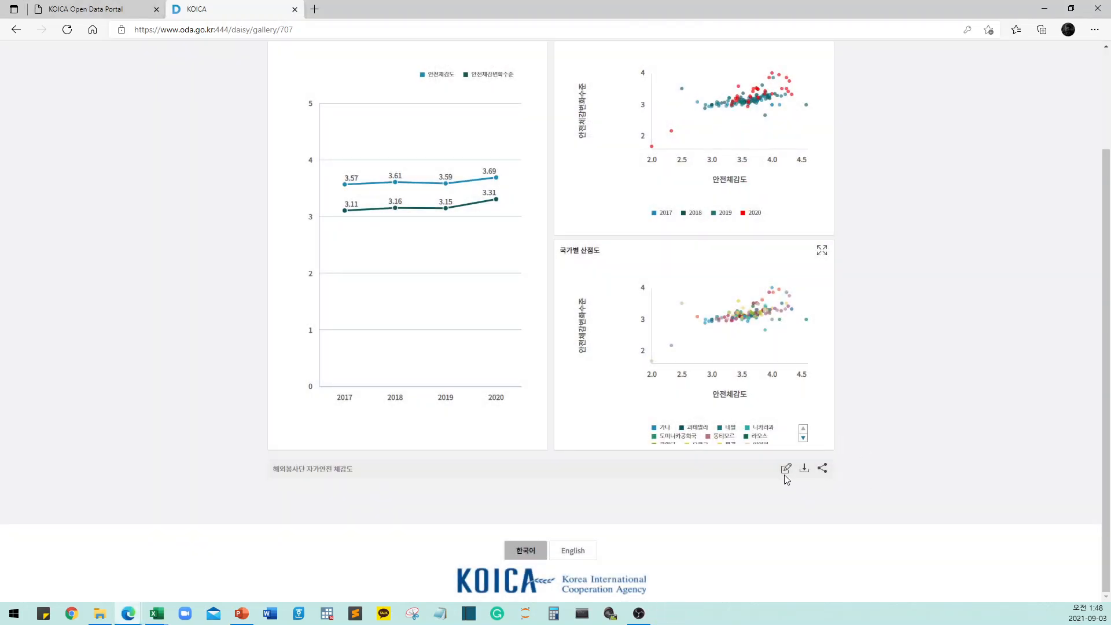
View the dashboard's sharing options and select its full share URL
left_click(823, 468)
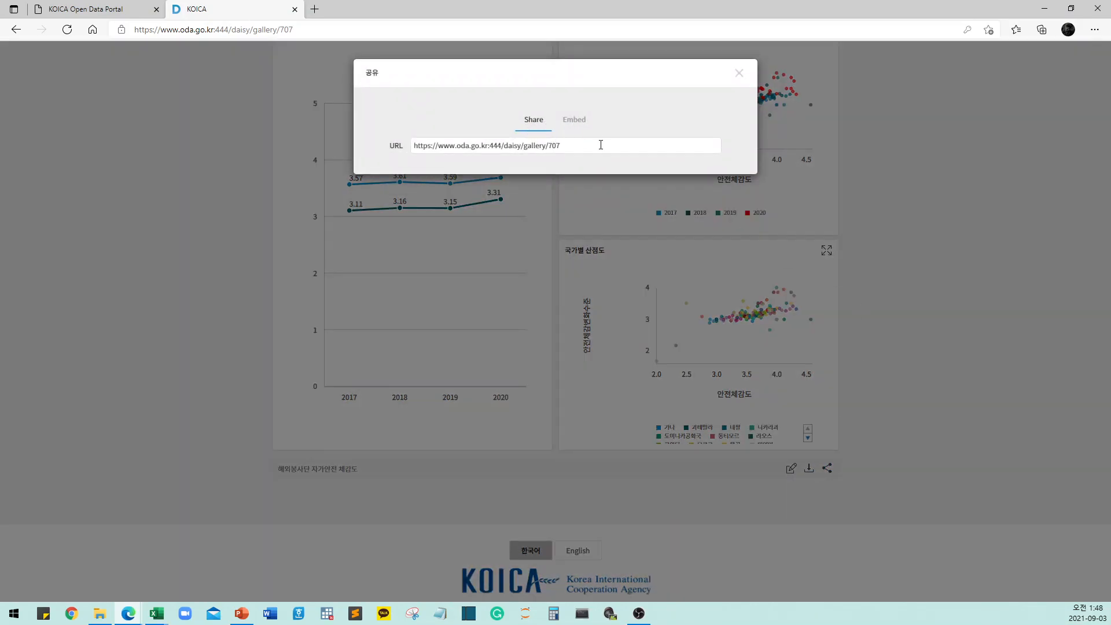
left_click_drag(600, 145, 391, 144)
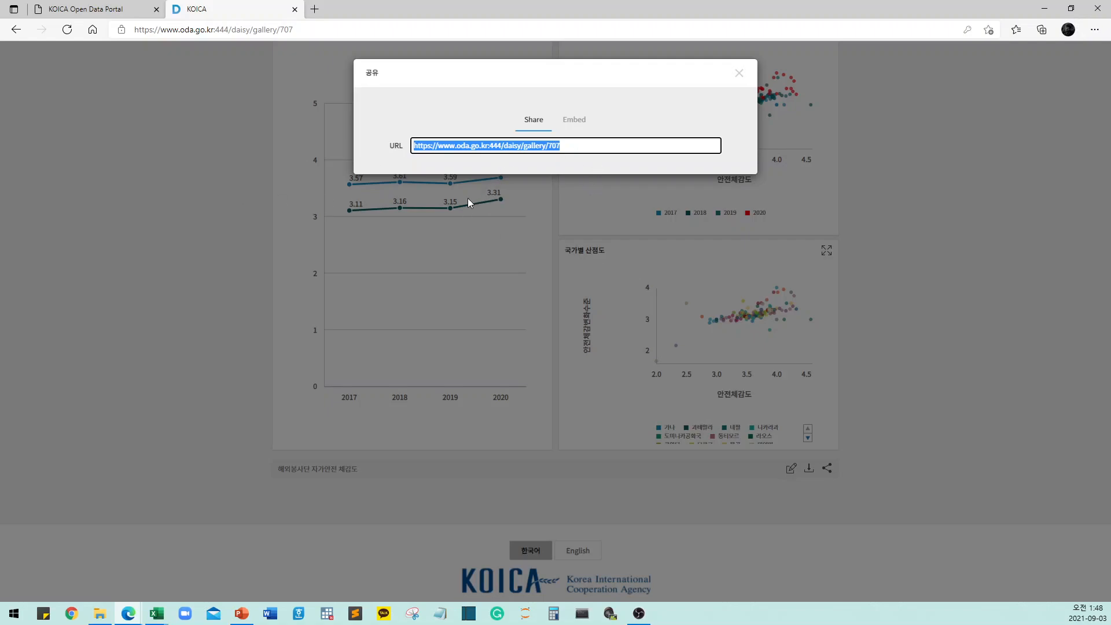
left_click(735, 72)
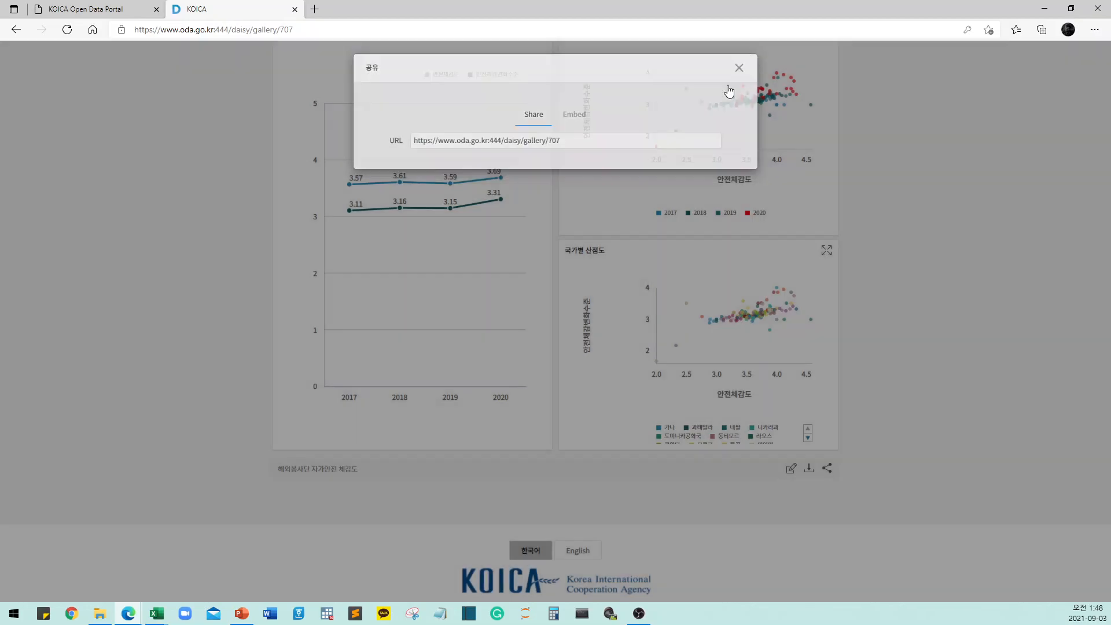
Look over the saved dashboard from title to footer and switch back to the KOICA Open Data Portal page
scroll(556, 284, "up", 3)
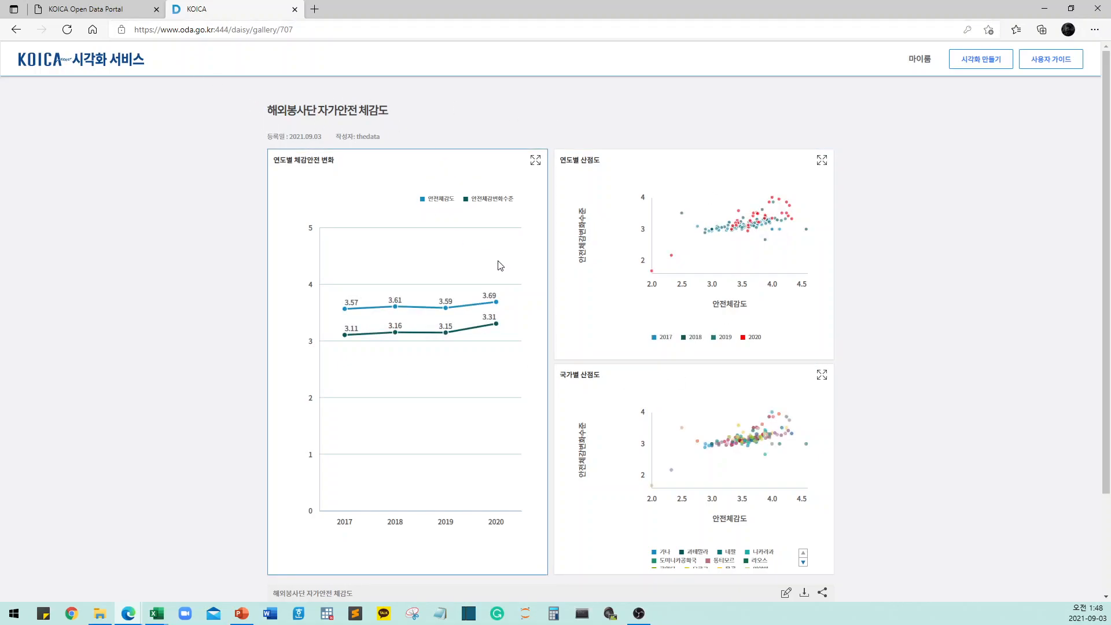
scroll(585, 330, "down", 3)
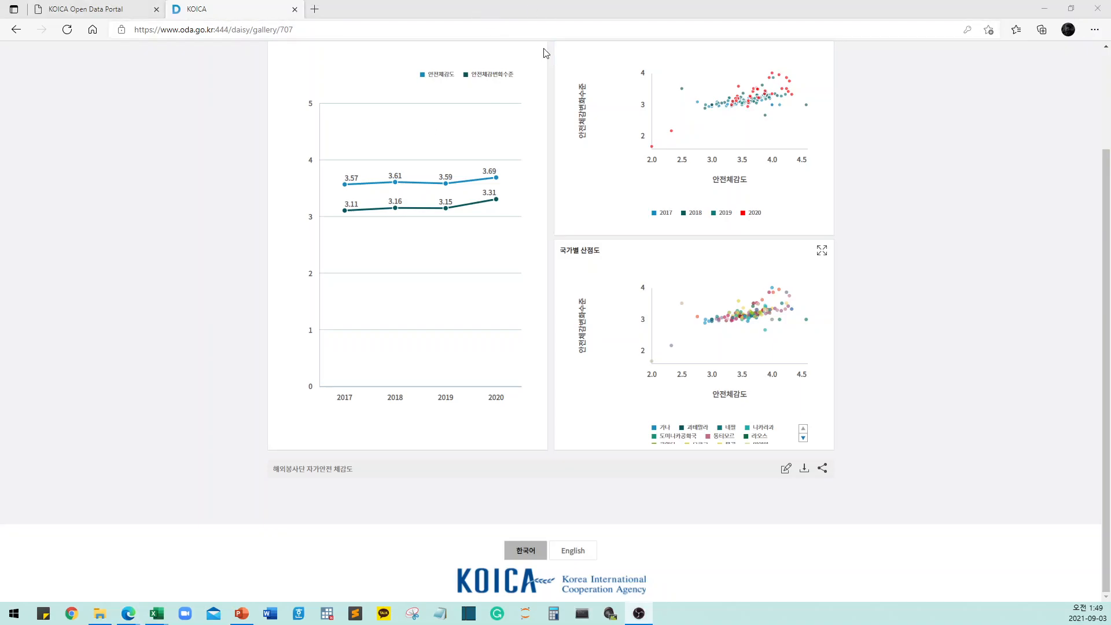
left_click(108, 11)
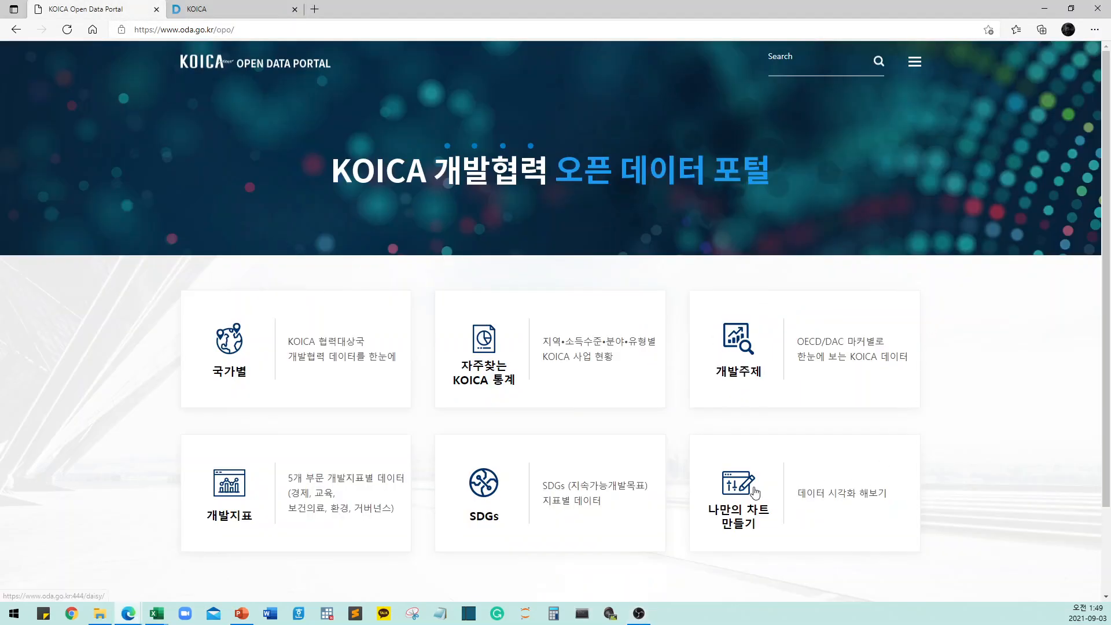